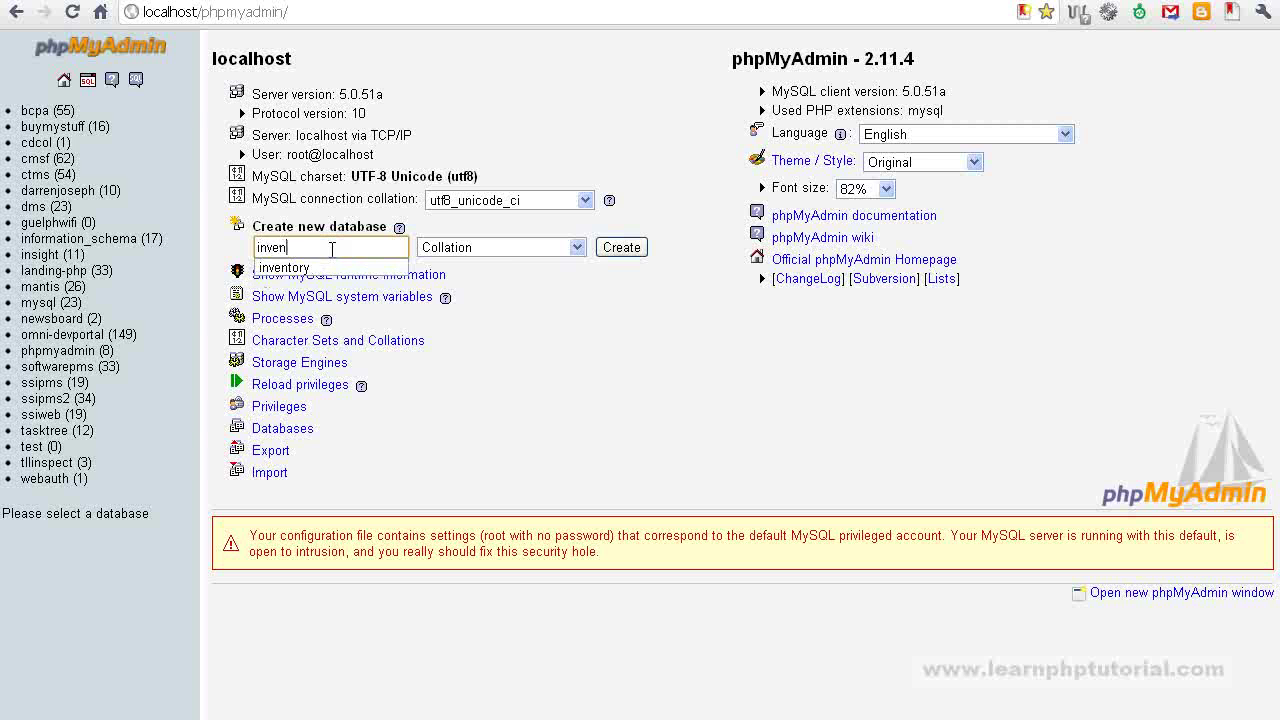
# Create a new database named inventory
pyautogui.press('Return')
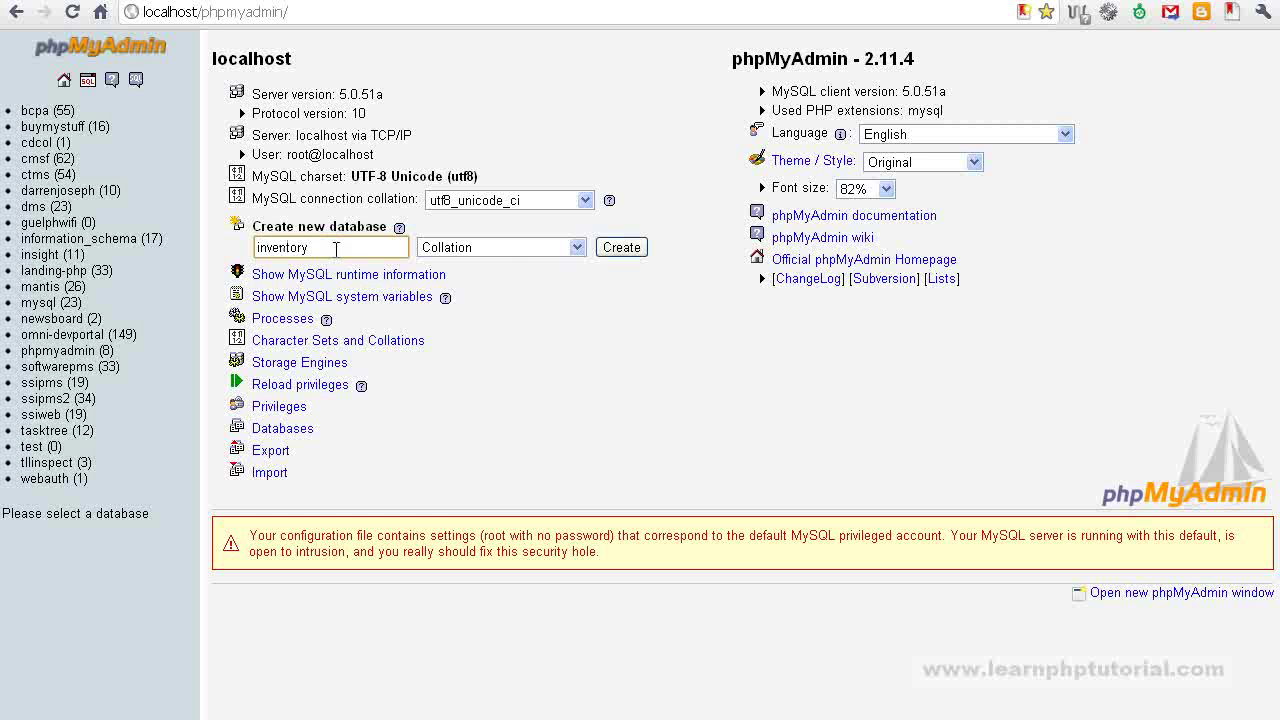
pyautogui.click(621, 246)
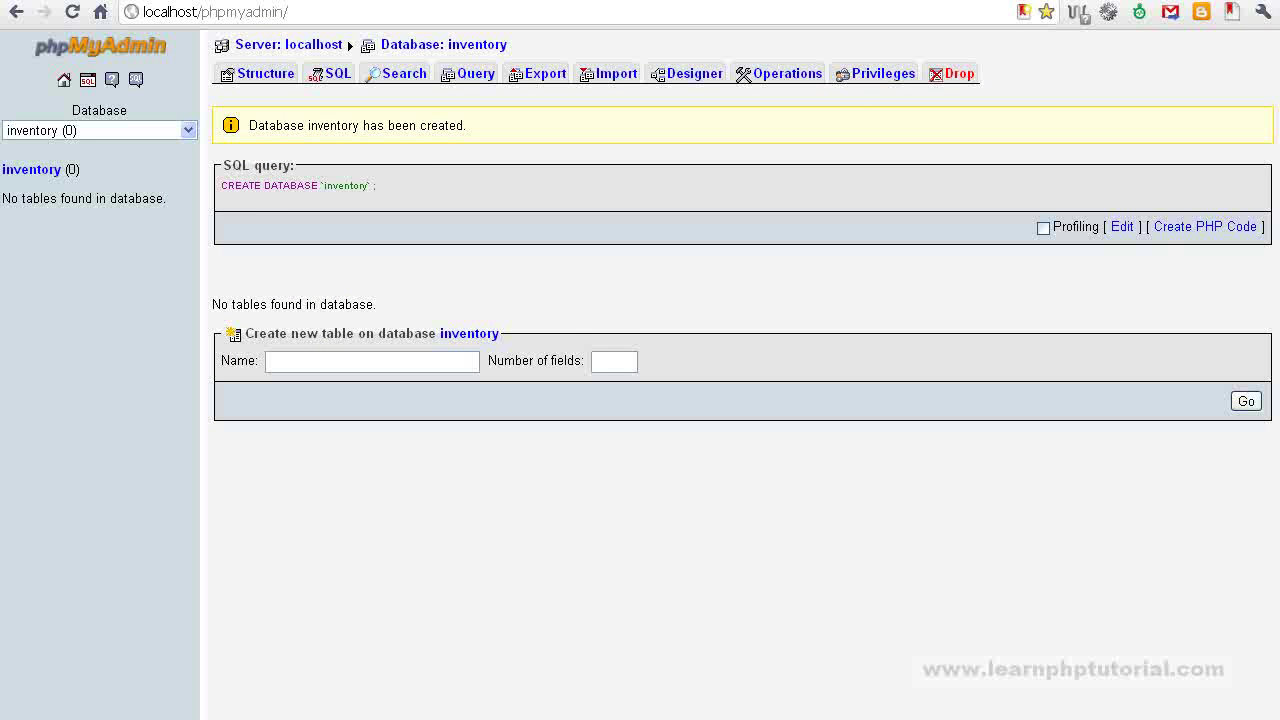
# Import the books.sql file from the _Downloads folder into the inventory database
pyautogui.click(612, 73)
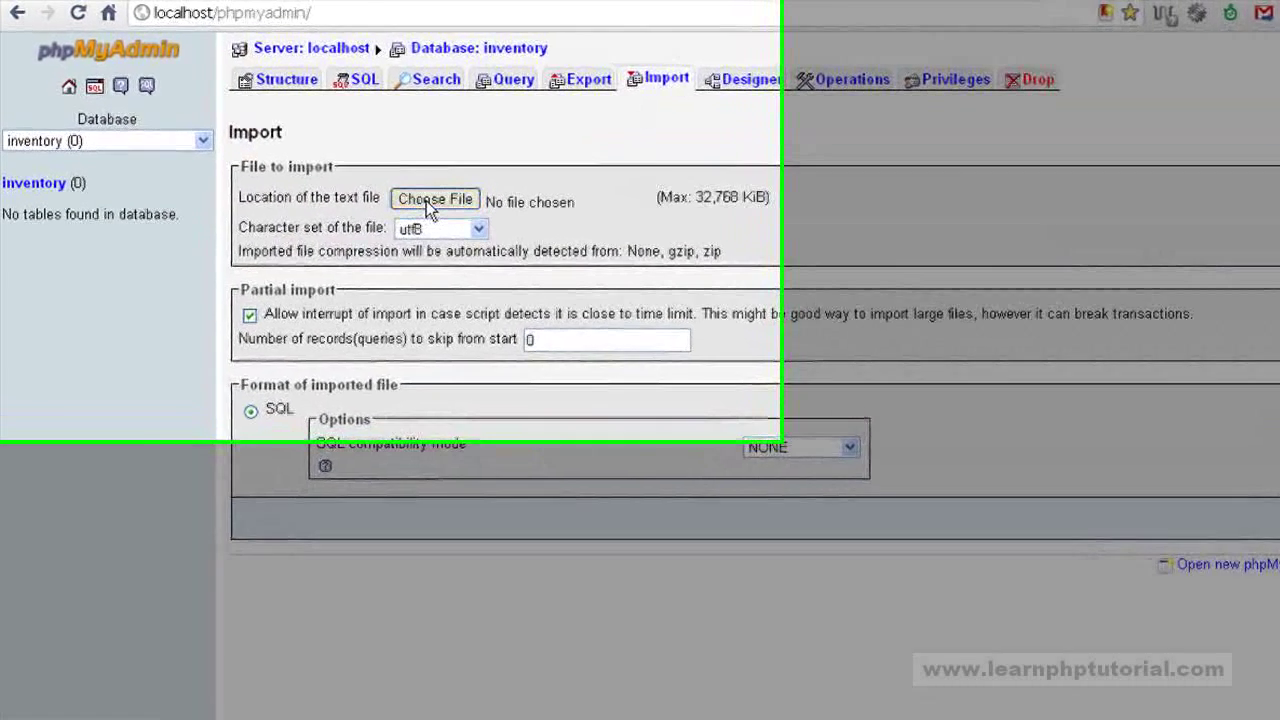
pyautogui.click(393, 185)
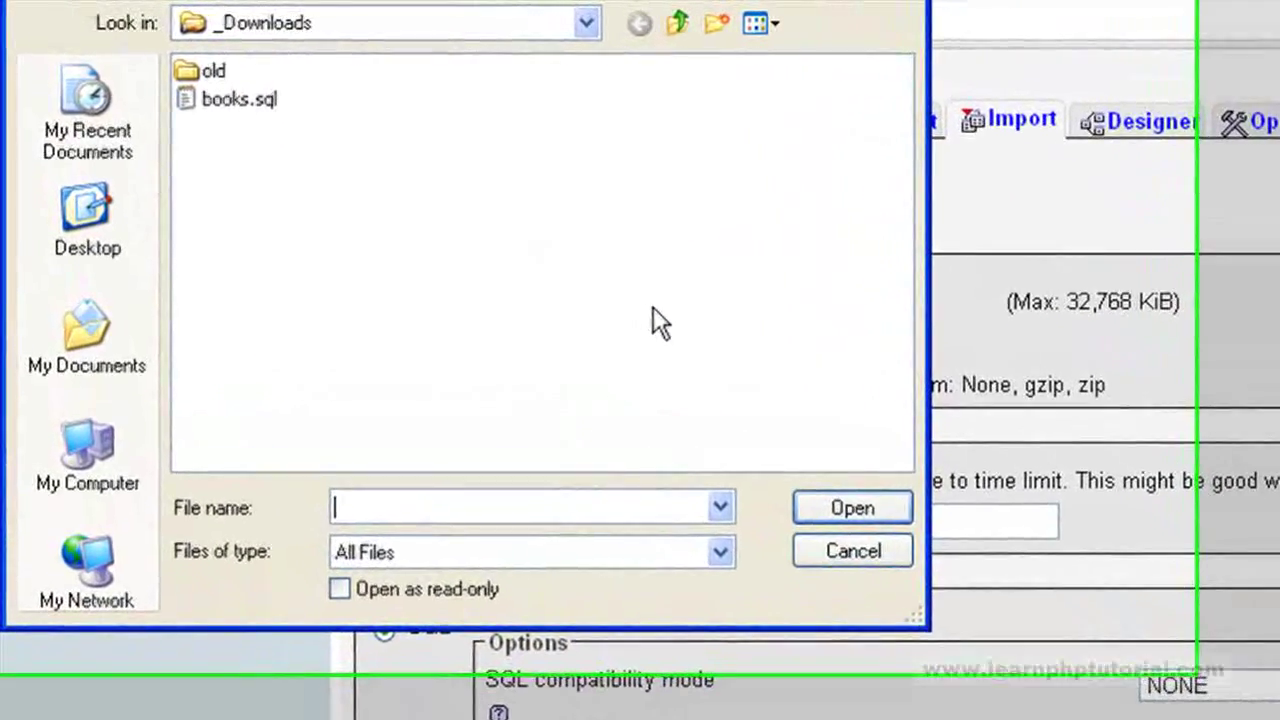
pyautogui.click(240, 104)
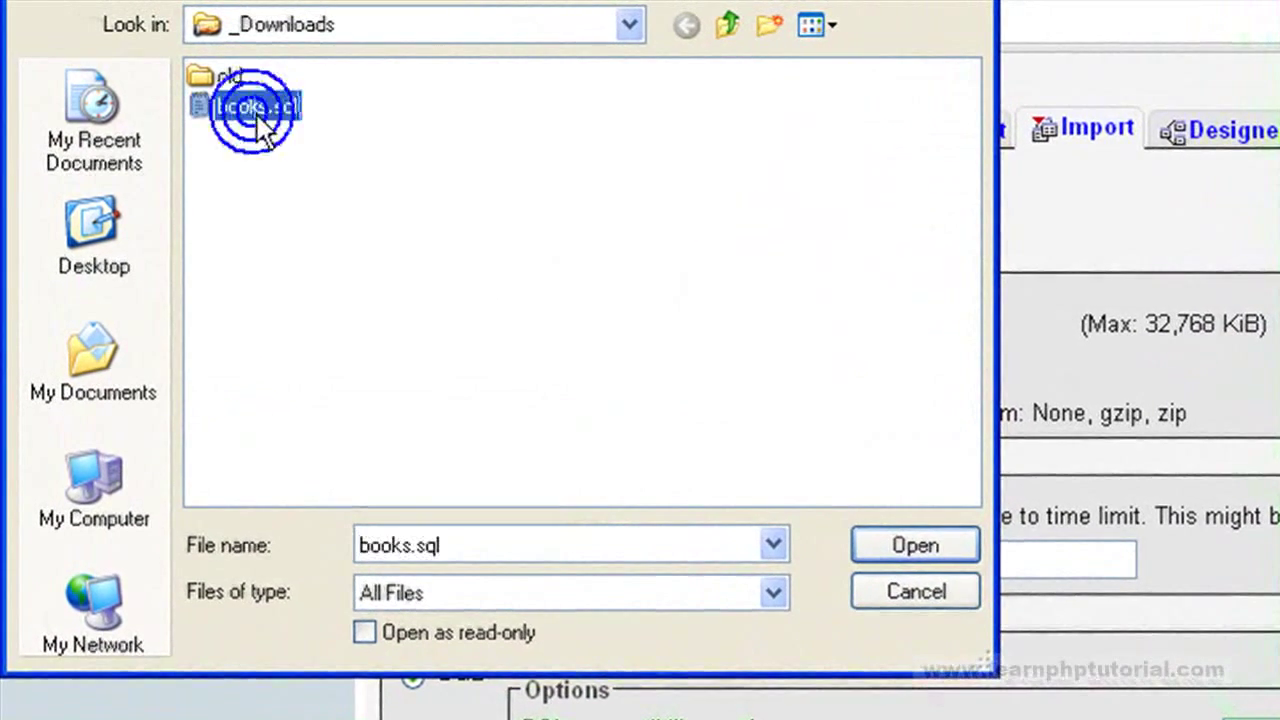
pyautogui.click(900, 550)
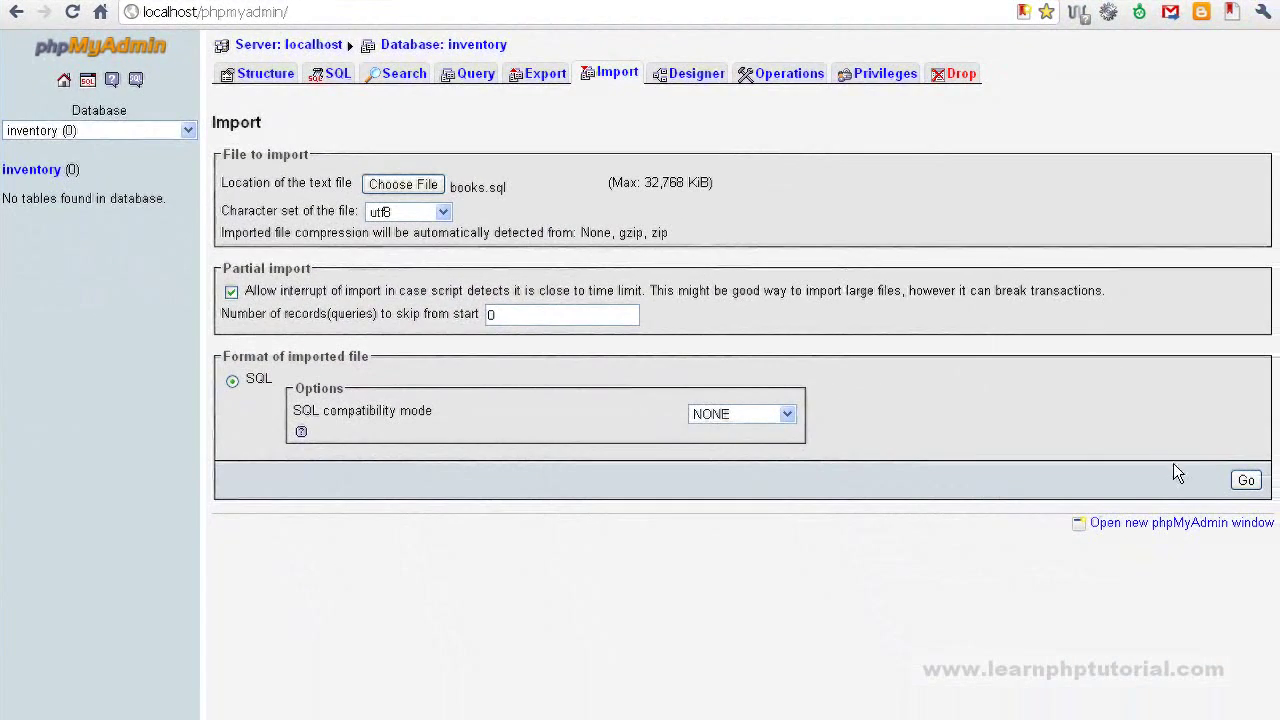
pyautogui.click(1247, 482)
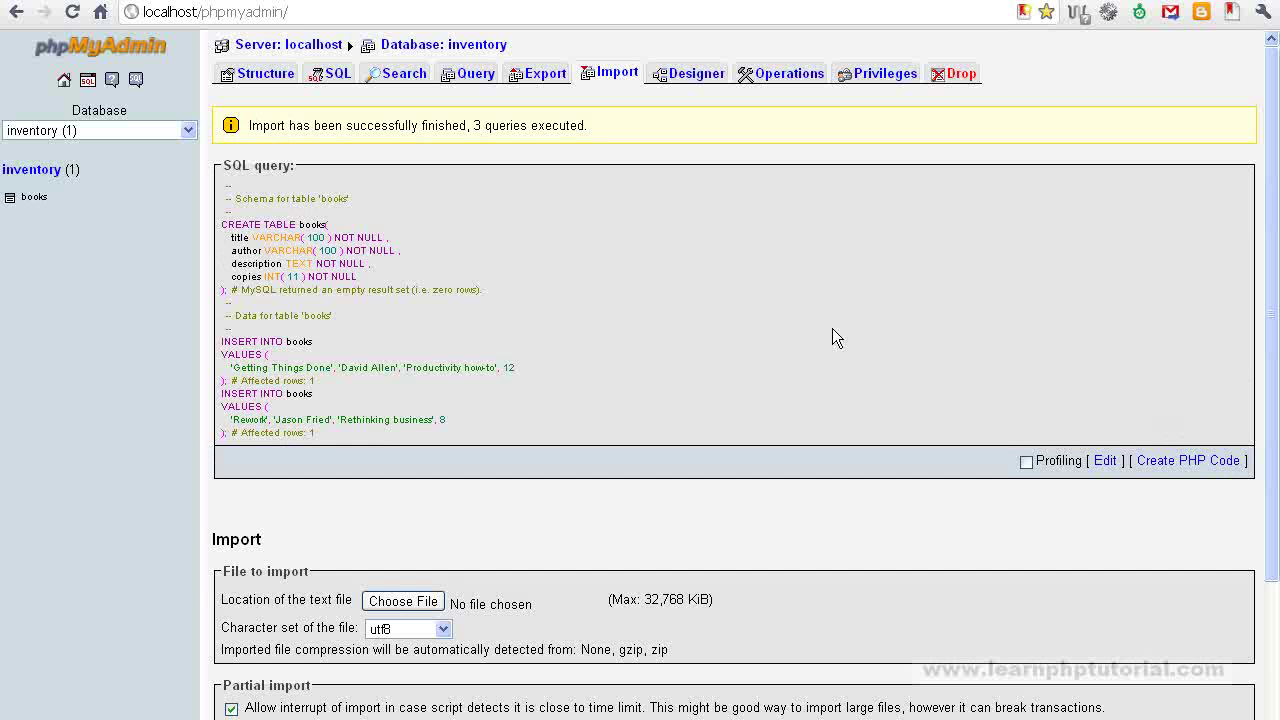
# Review the import message and the executed CREATE TABLE and INSERT statements for the books table
pyautogui.moveTo(605, 131); pyautogui.dragTo(245, 129)
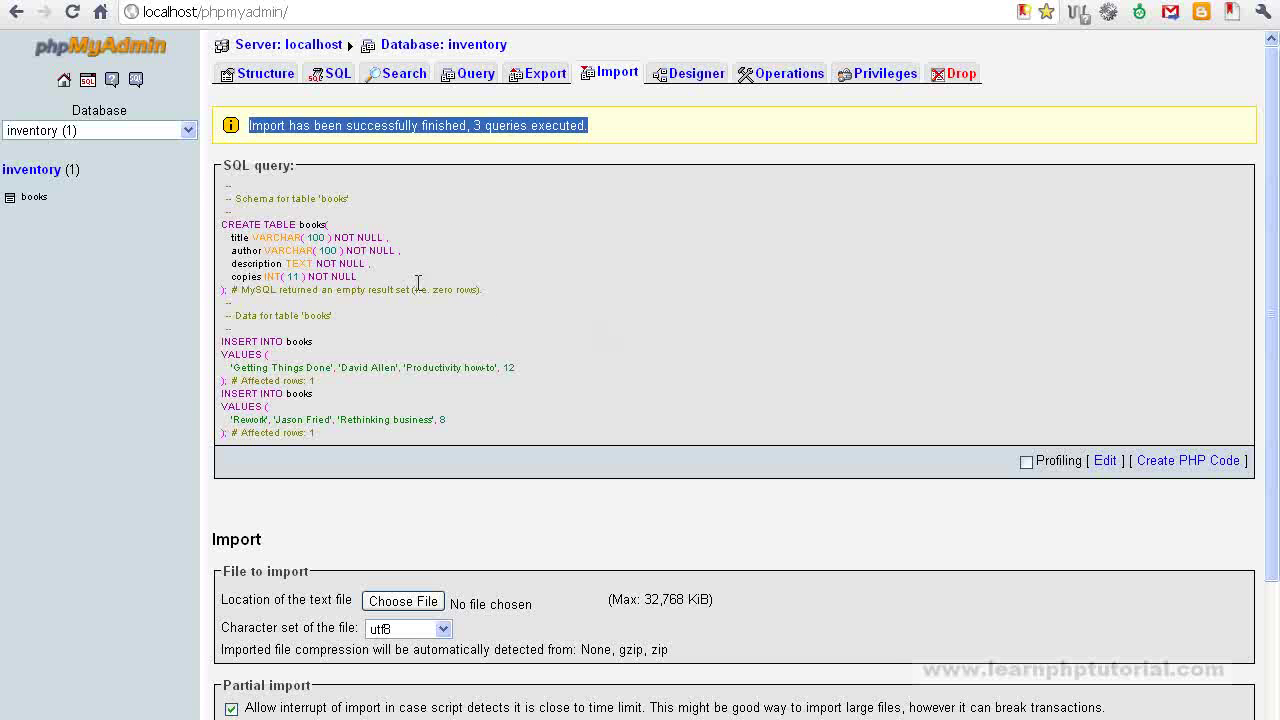
pyautogui.click(242, 197)
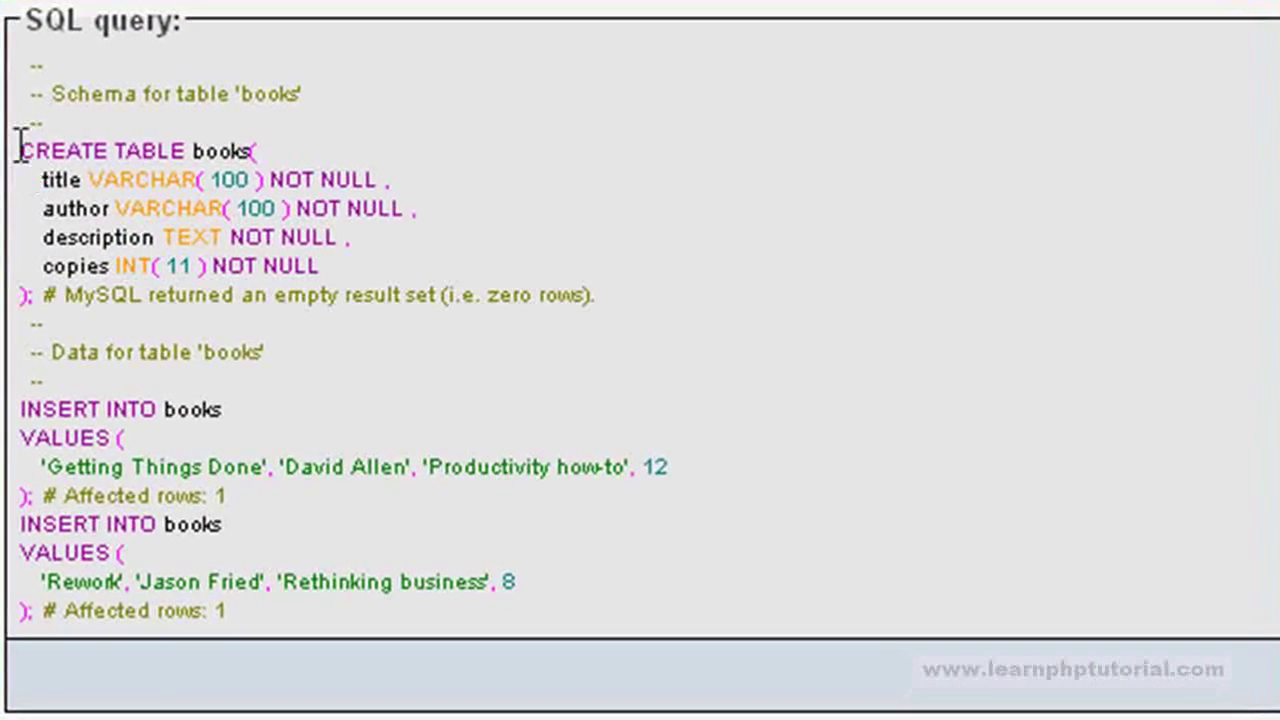
pyautogui.moveTo(19, 150); pyautogui.dragTo(249, 150)
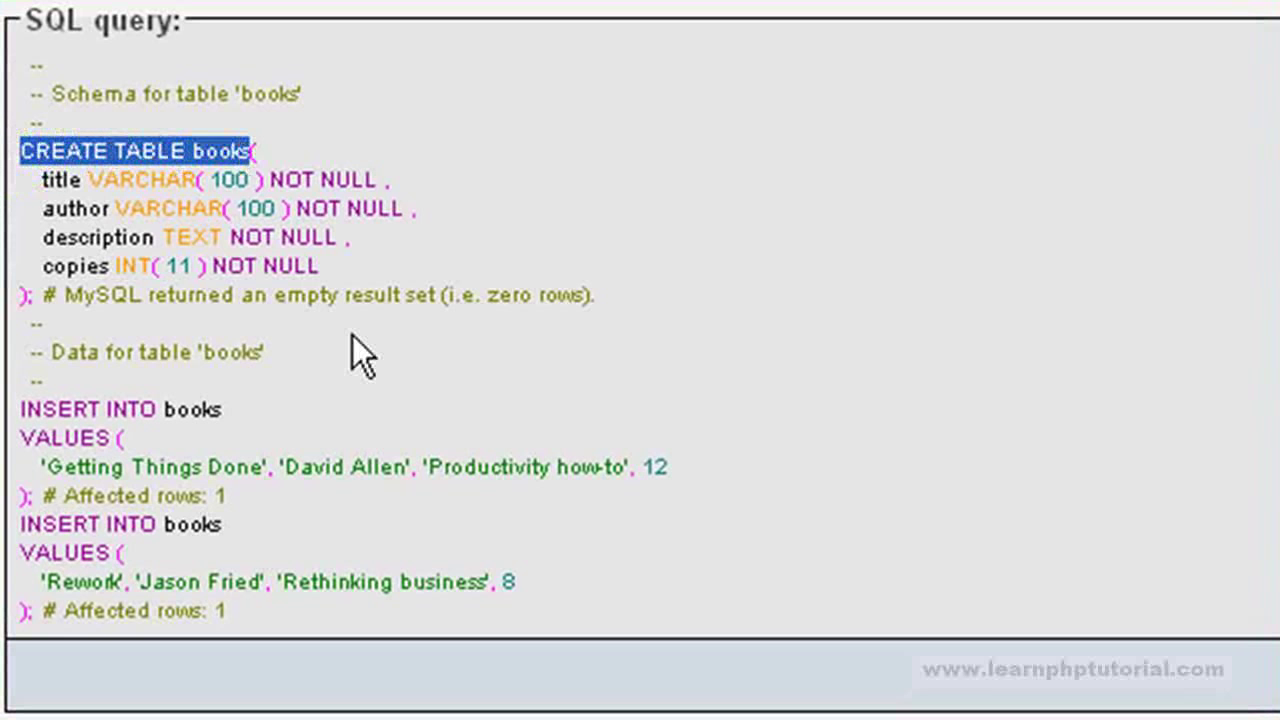
pyautogui.click(18, 409)
pyautogui.moveTo(18, 409); pyautogui.dragTo(255, 617)
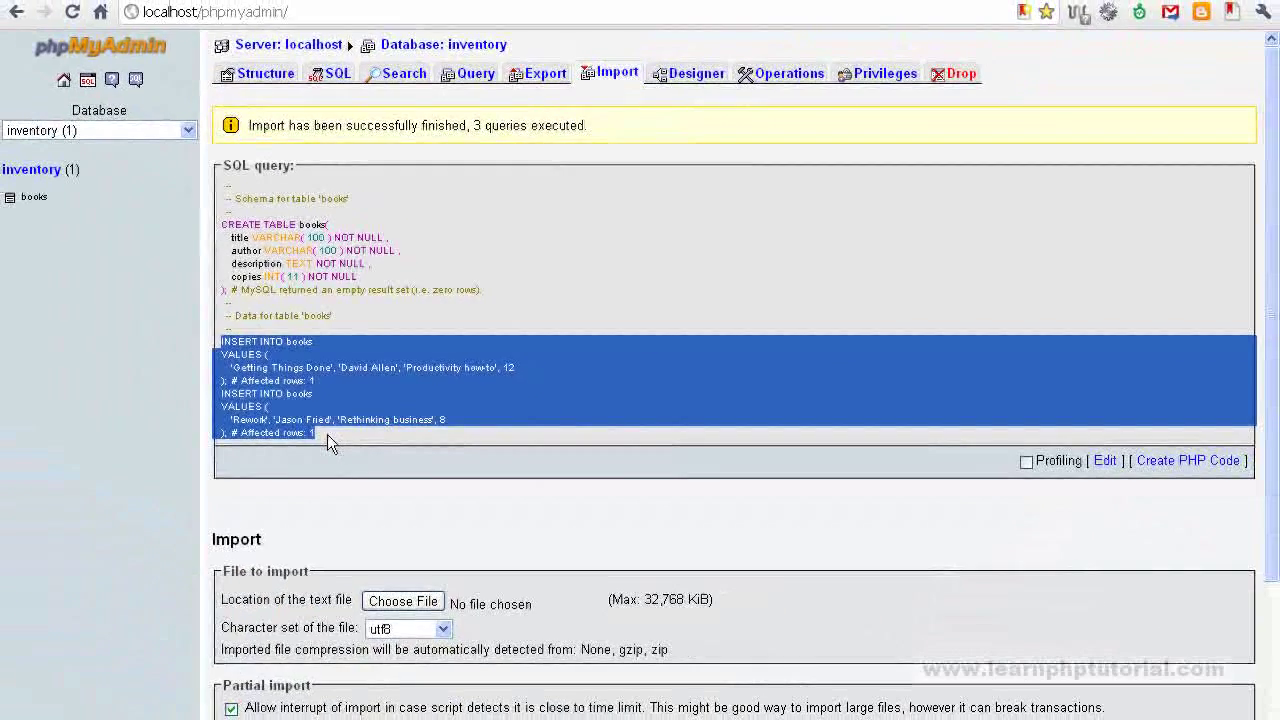
pyautogui.click(327, 434)
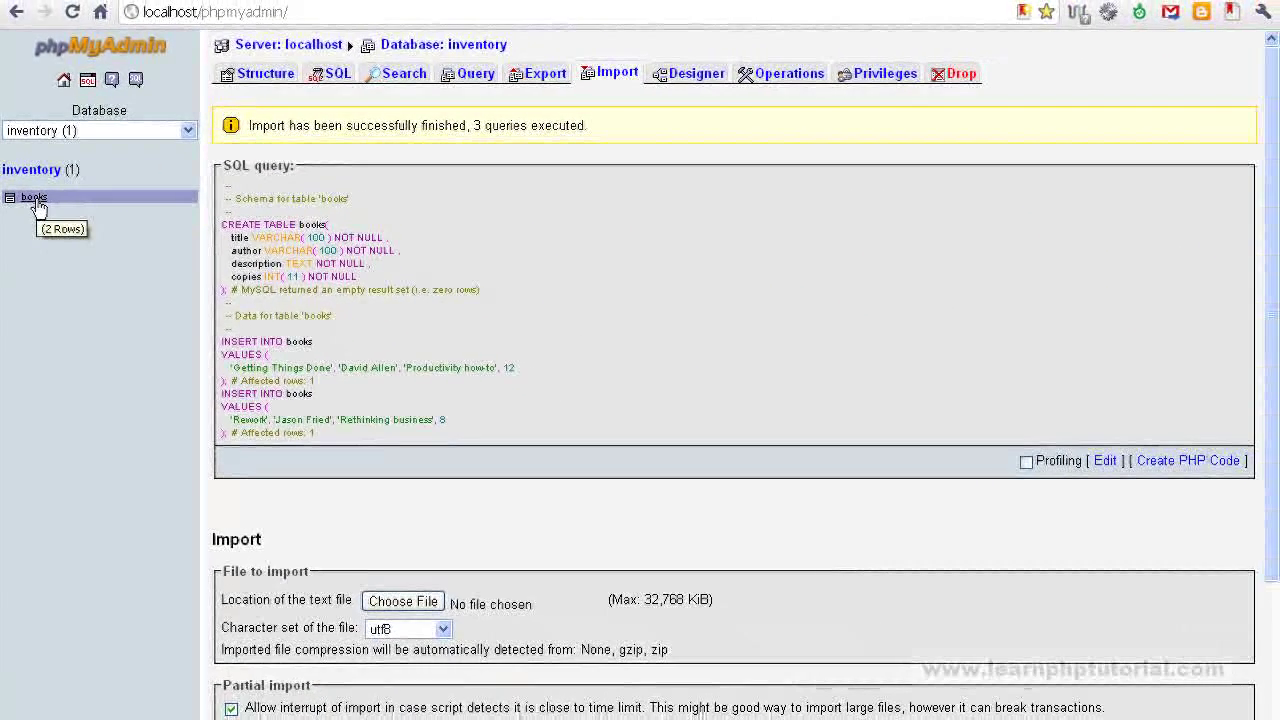
# Set the copies of the "Getting Things Done" record in the books table to 10, save it and review the generated UPDATE query
pyautogui.click(34, 199)
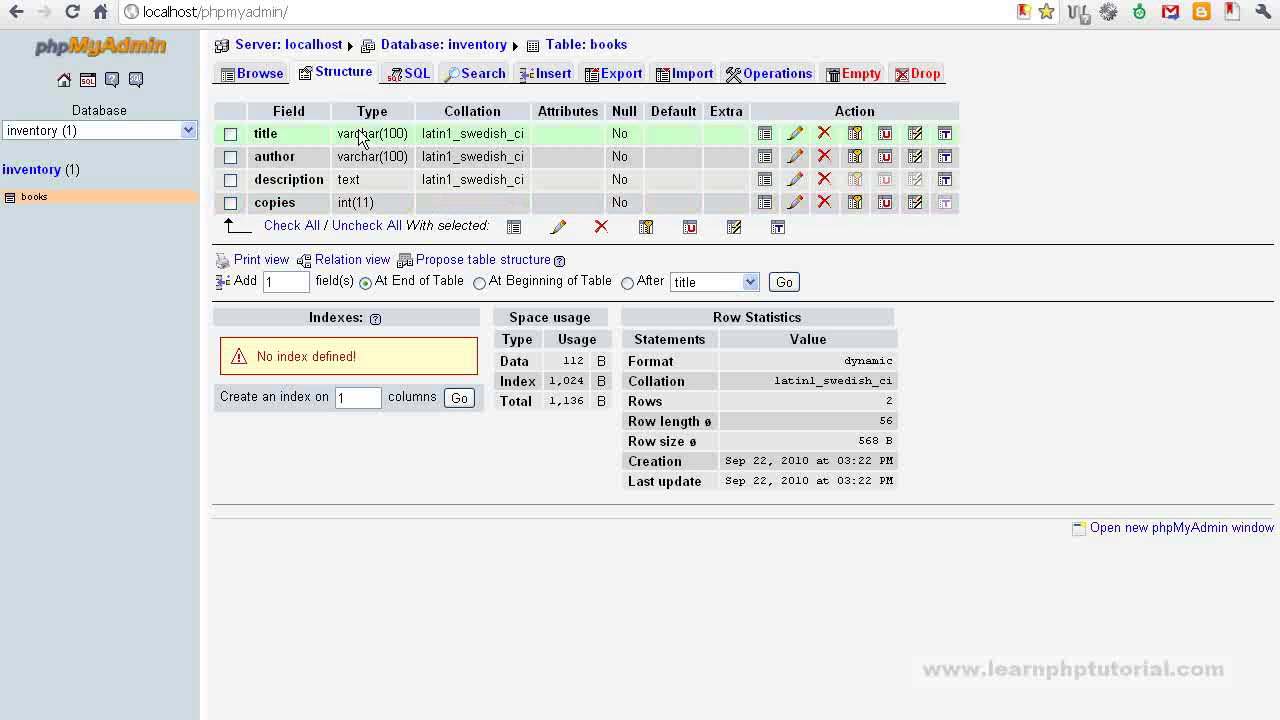
pyautogui.click(262, 75)
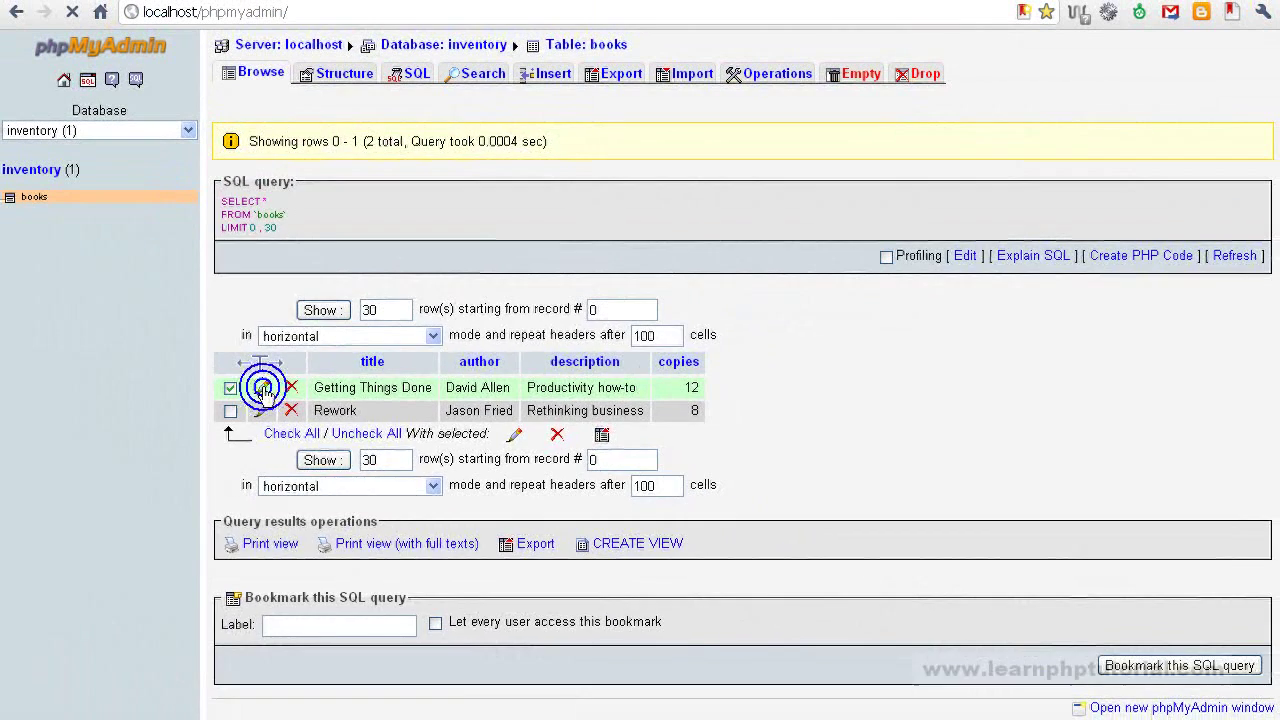
pyautogui.click(142, 276)
pyautogui.click(604, 310)
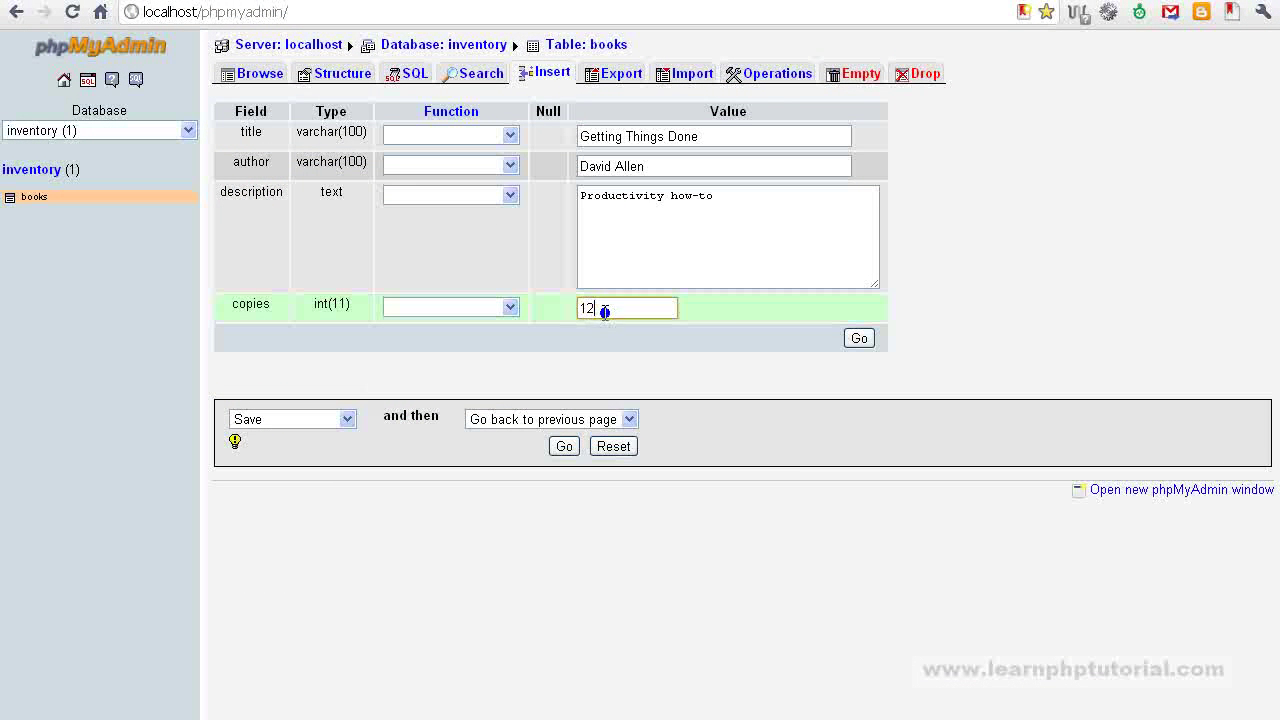
pyautogui.press('BackSpace')
pyautogui.write('0')
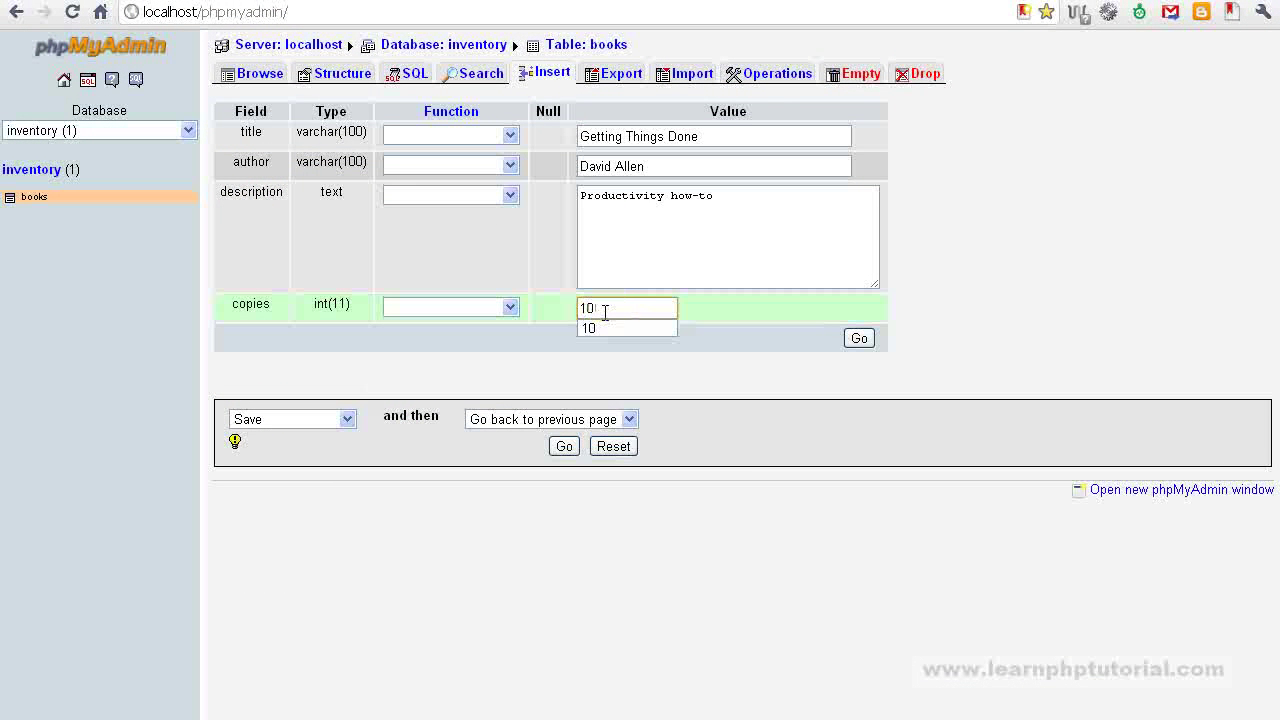
pyautogui.click(855, 343)
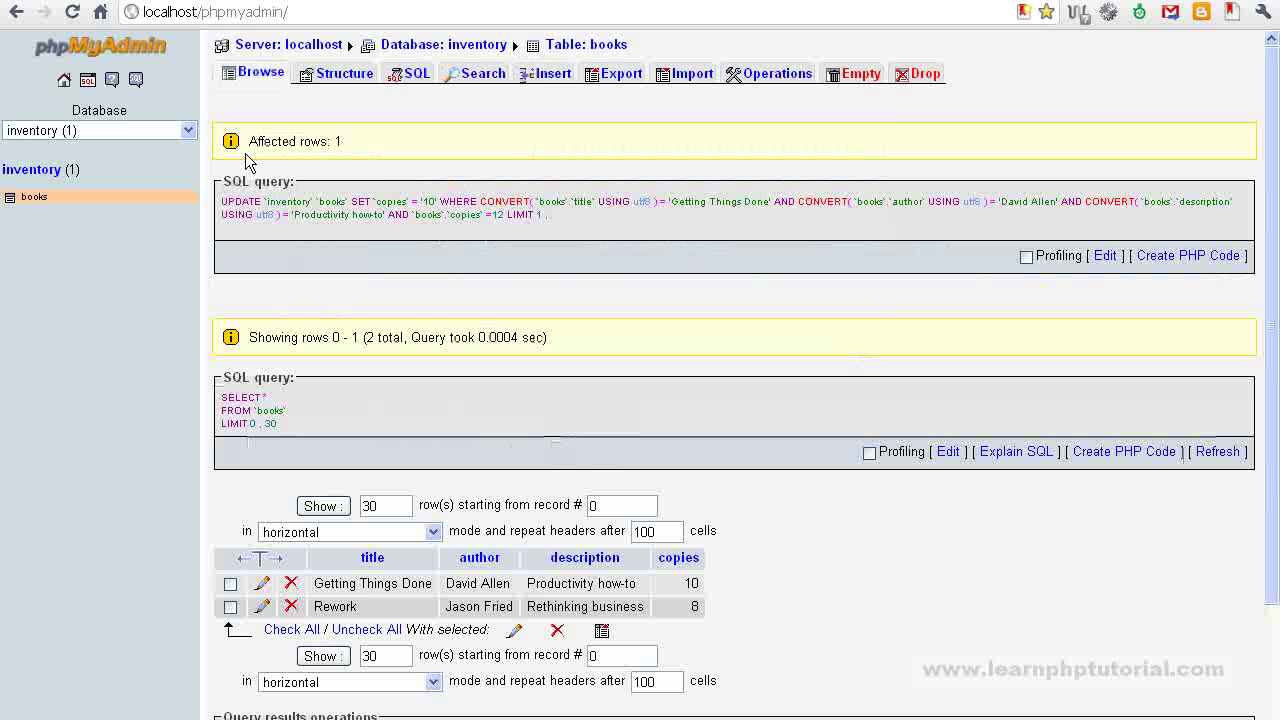
pyautogui.moveTo(249, 137); pyautogui.dragTo(338, 146)
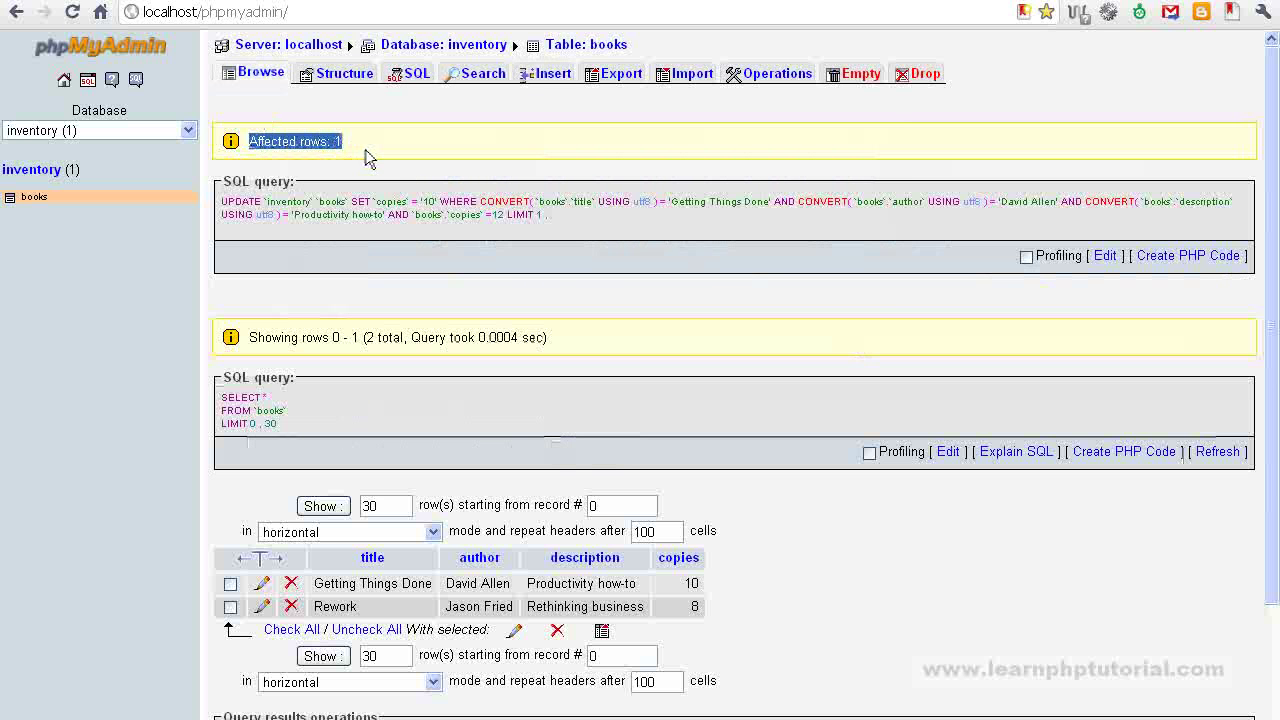
pyautogui.moveTo(222, 205); pyautogui.dragTo(560, 220)
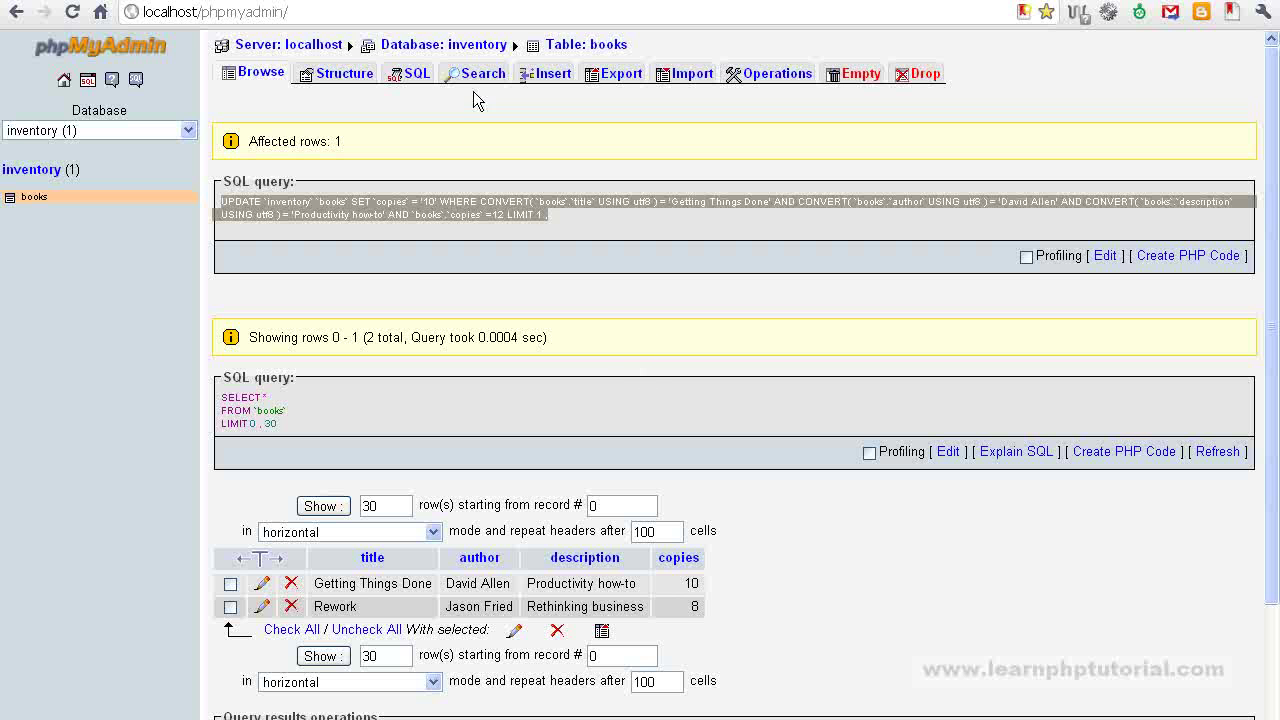
# Search the books table for authors LIKE "jason%" and review the generated SELECT query
pyautogui.click(479, 78)
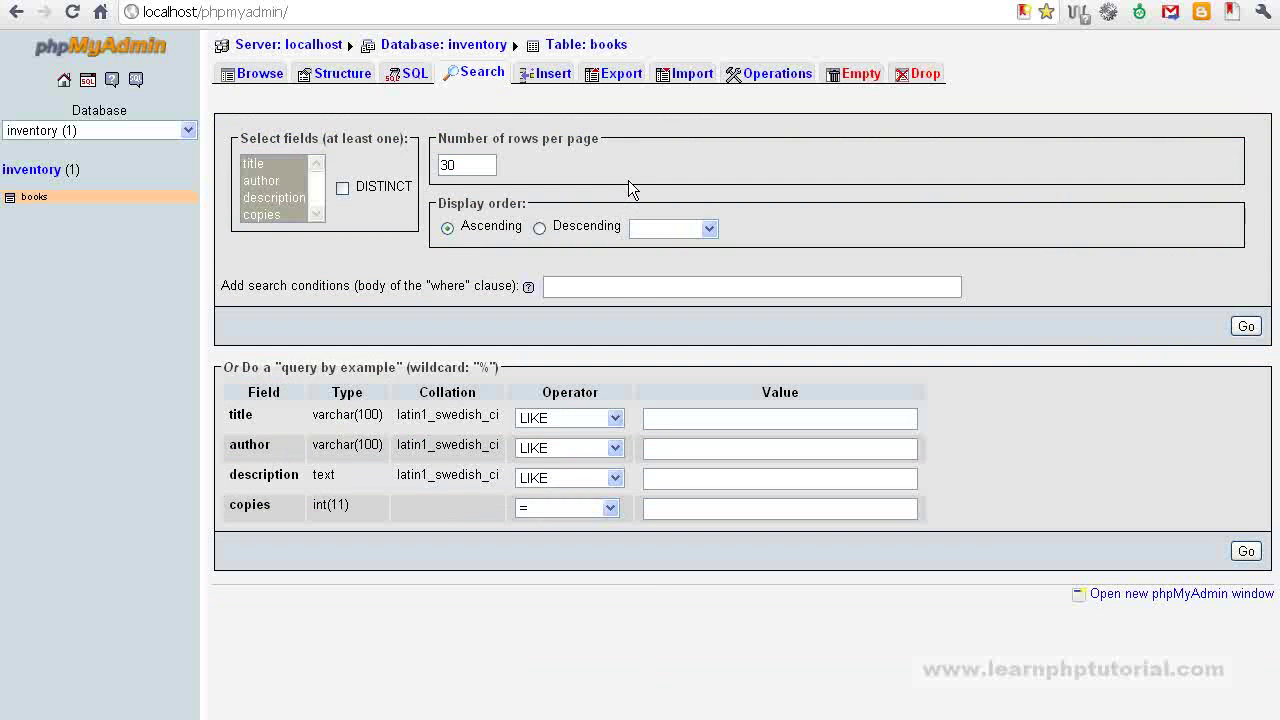
pyautogui.click(666, 449)
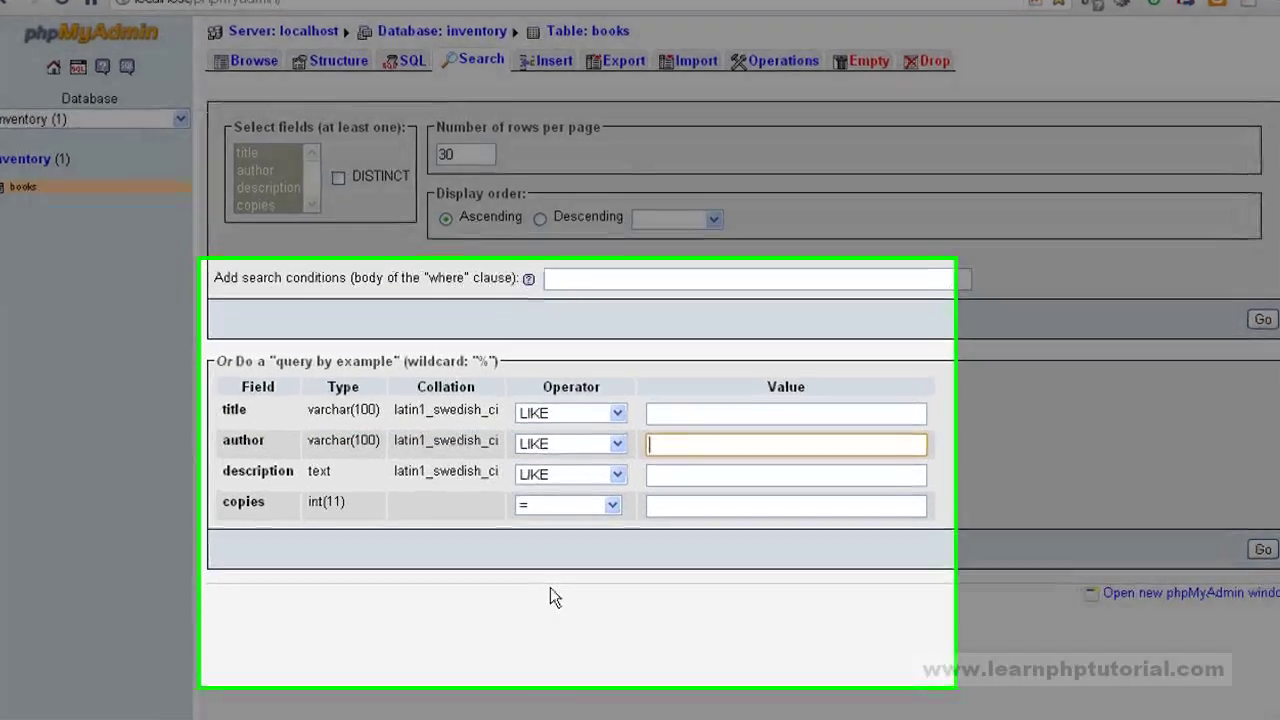
pyautogui.write('jason')
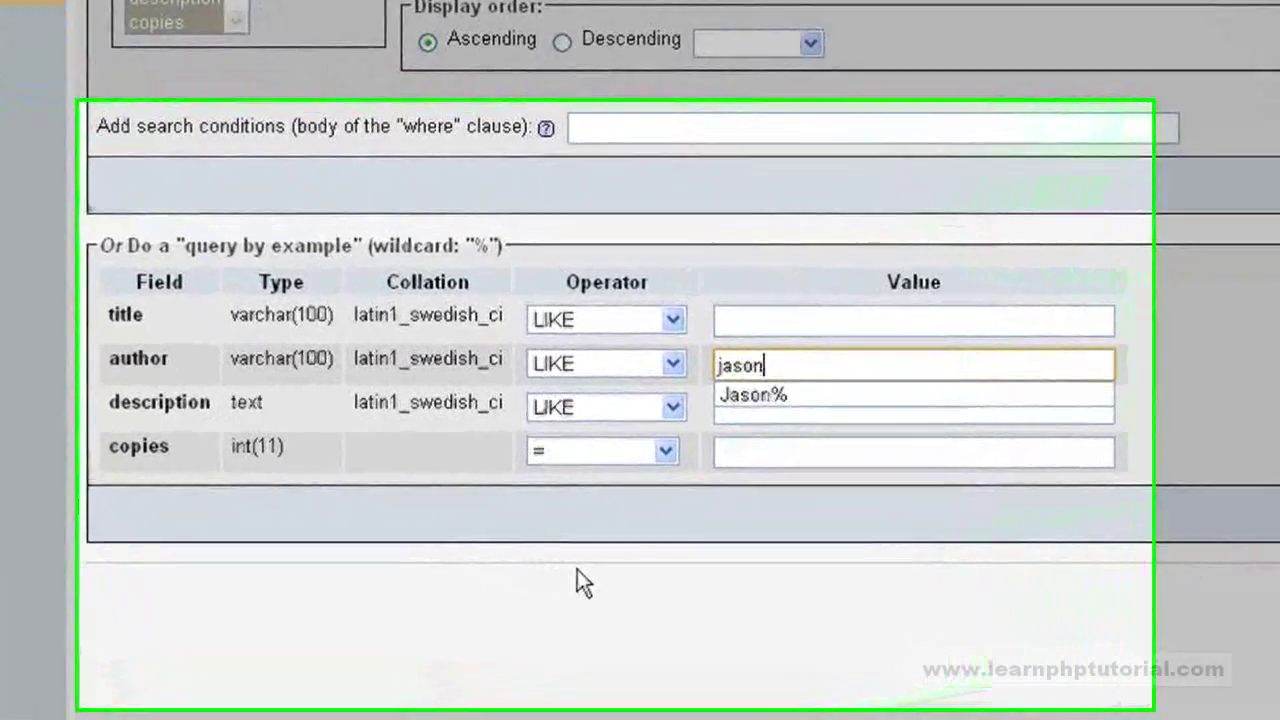
pyautogui.write('%')
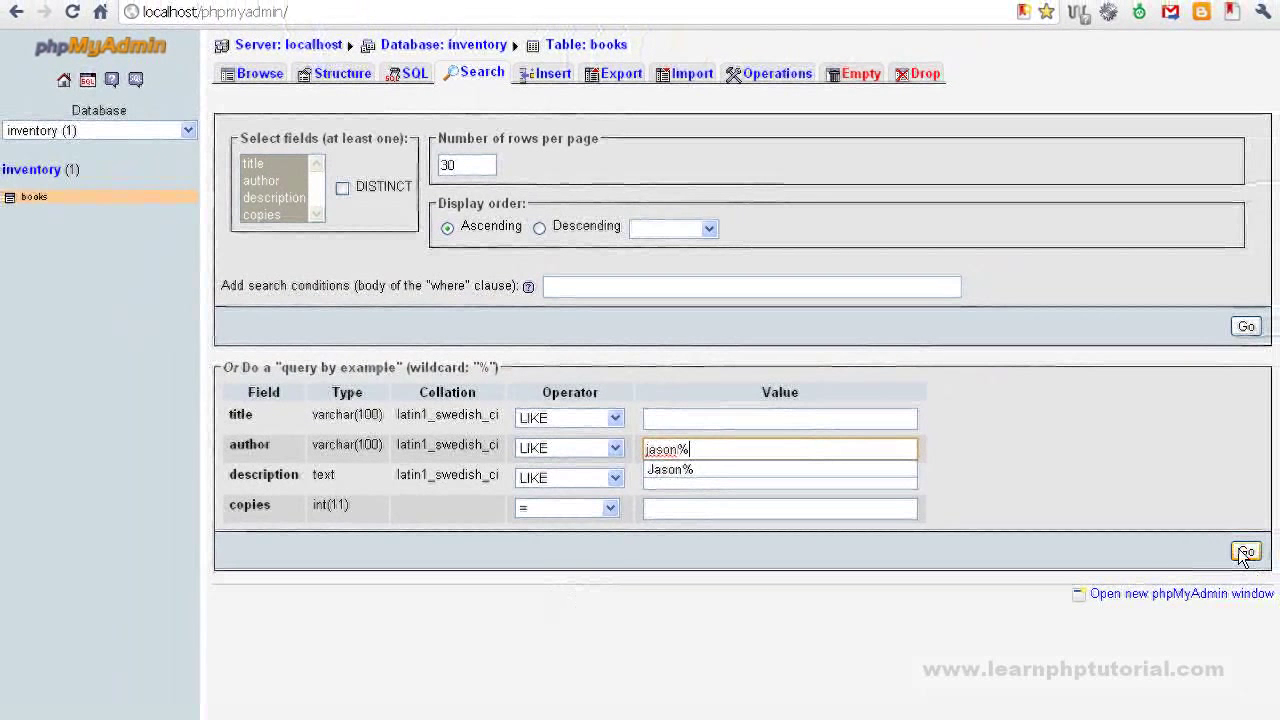
pyautogui.click(1244, 553)
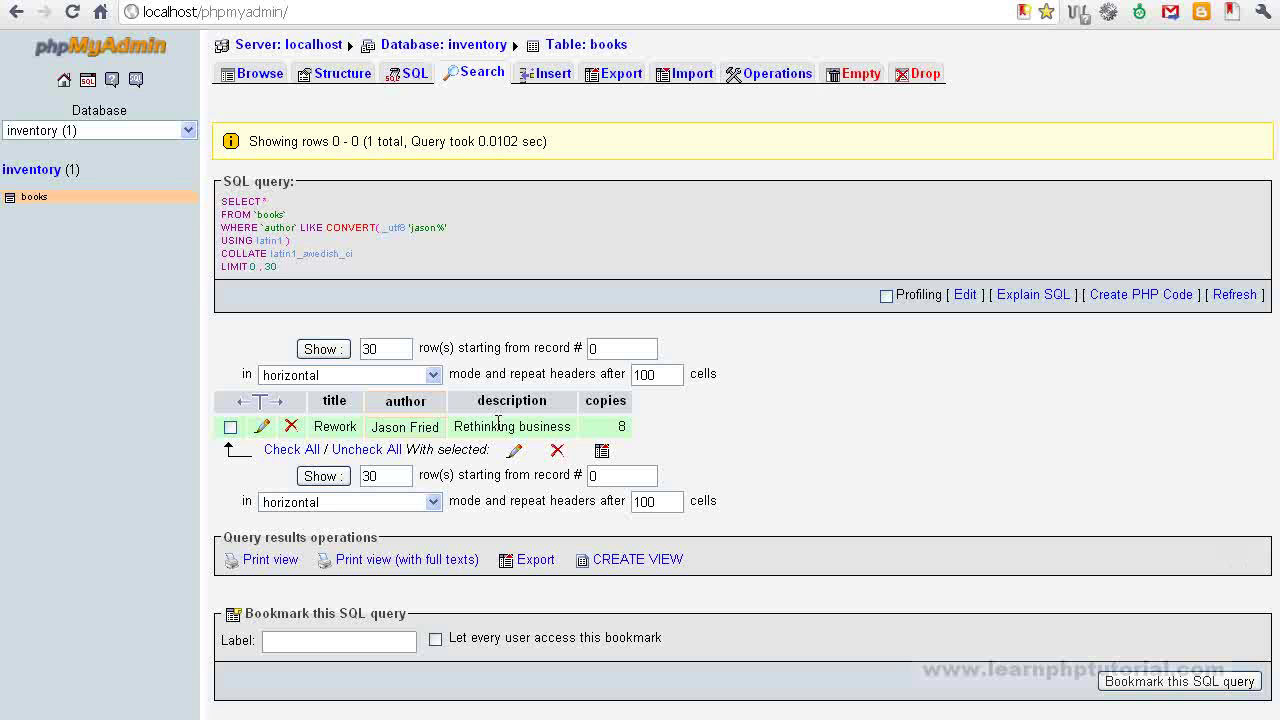
pyautogui.moveTo(300, 270); pyautogui.dragTo(222, 198)
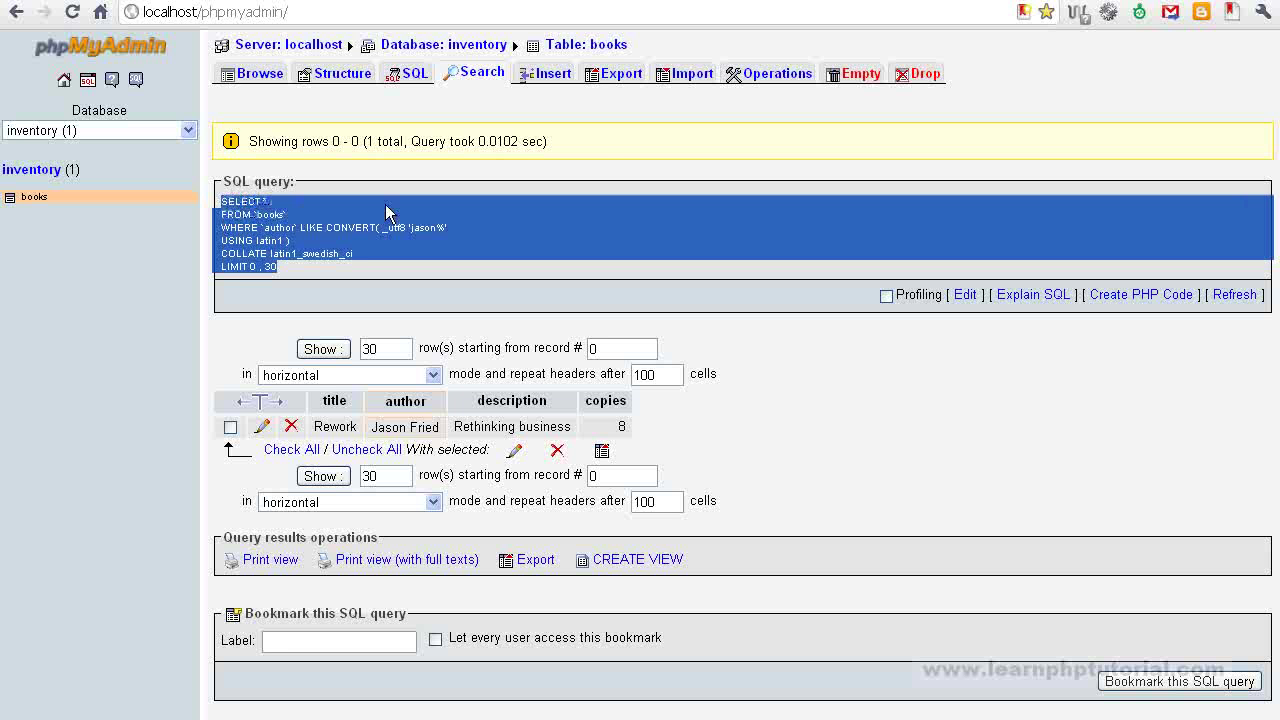
# Run a new search on the books table for records with copies greater than 8
pyautogui.click(477, 78)
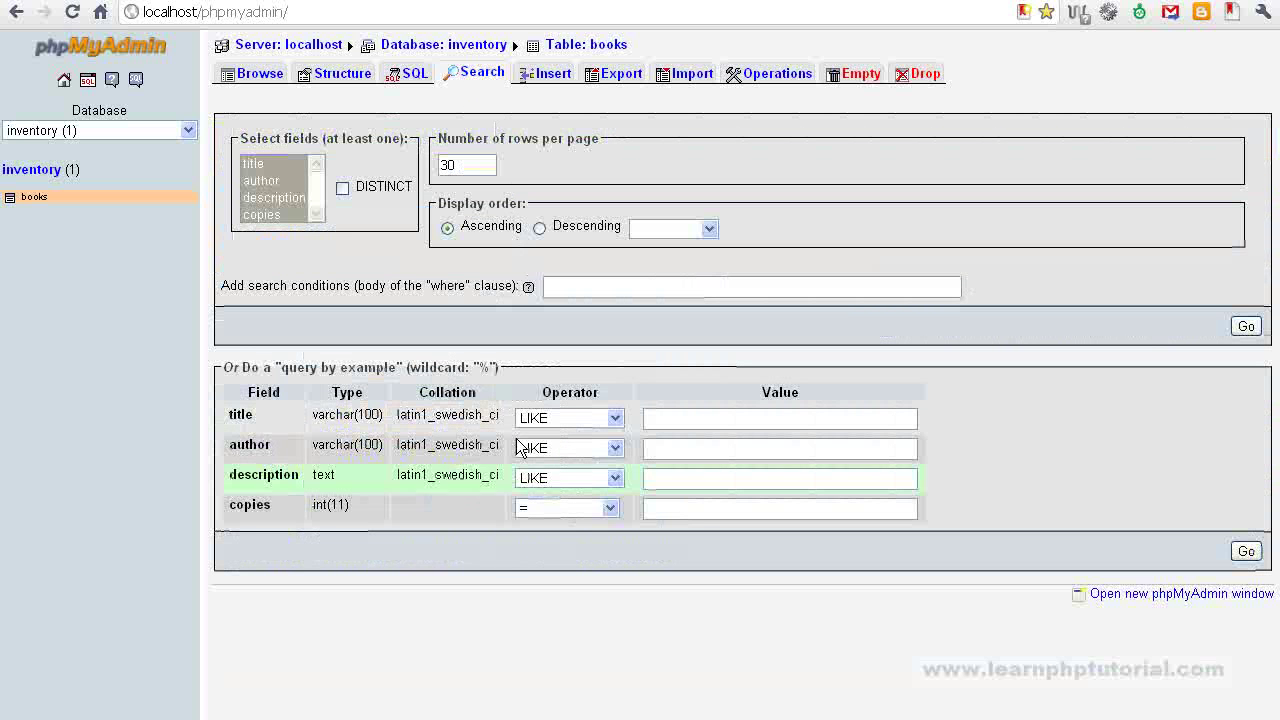
pyautogui.click(578, 509)
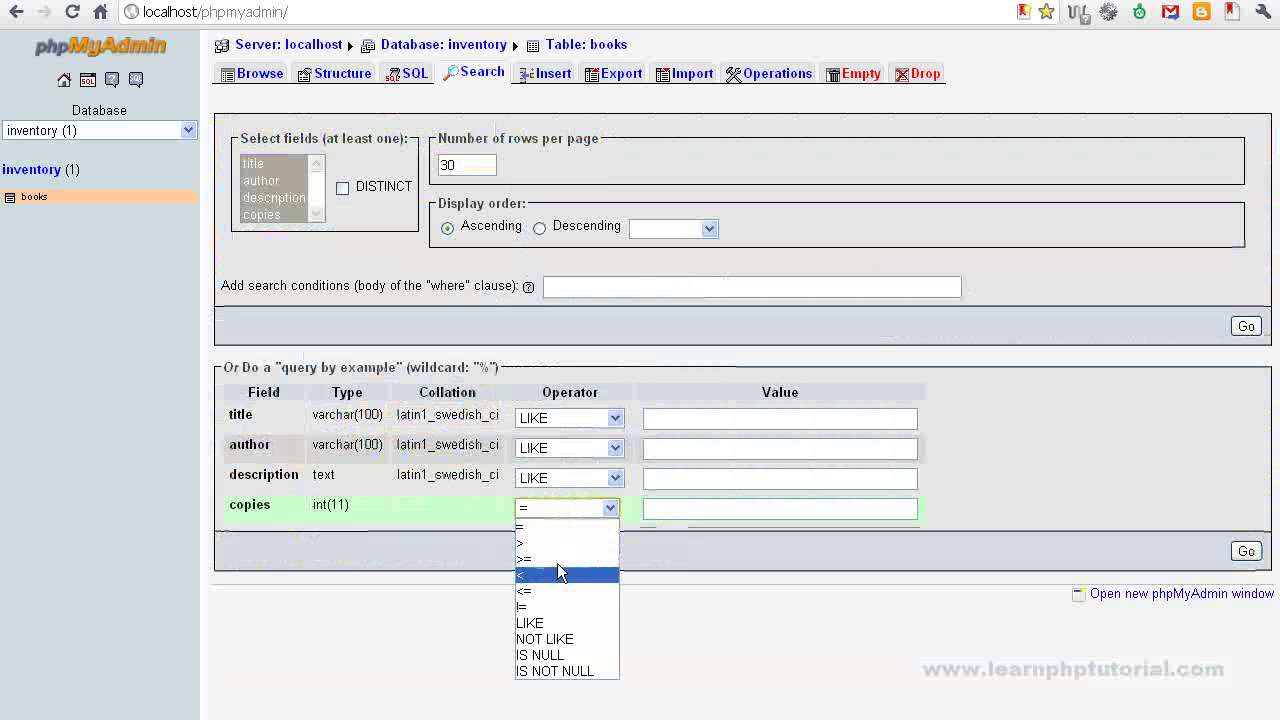
pyautogui.click(552, 543)
pyautogui.click(659, 510)
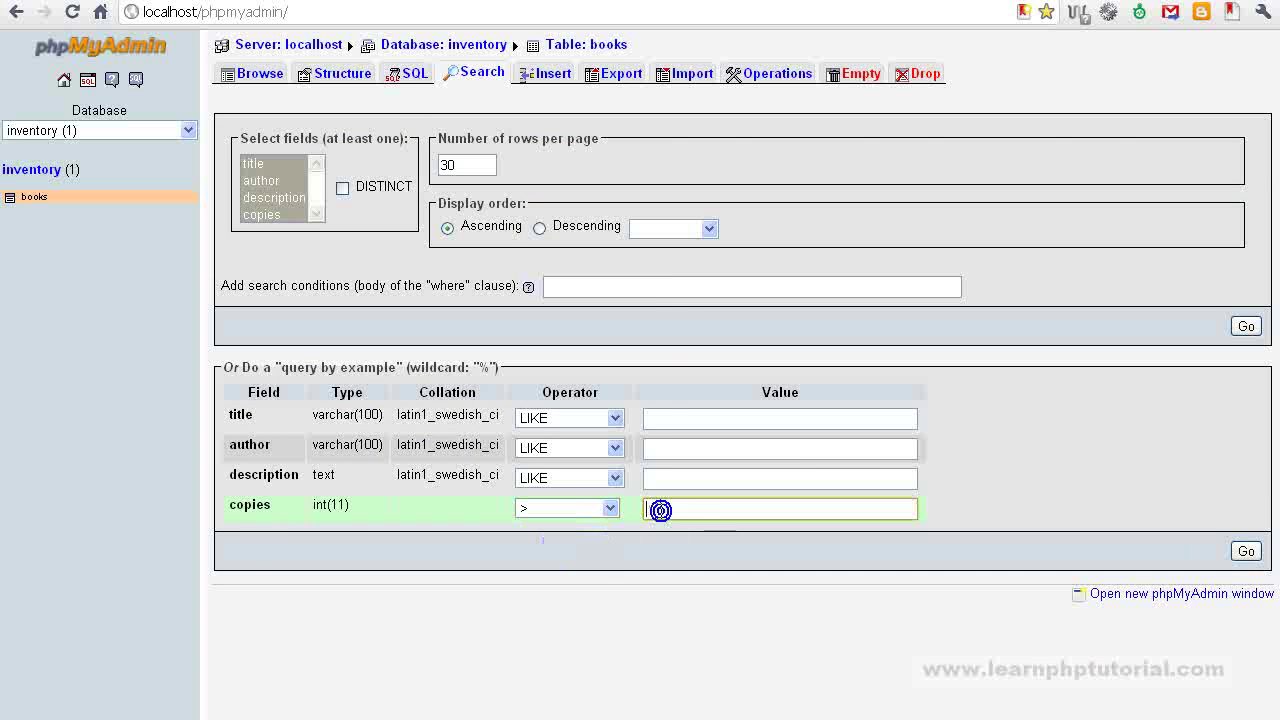
pyautogui.write('8')
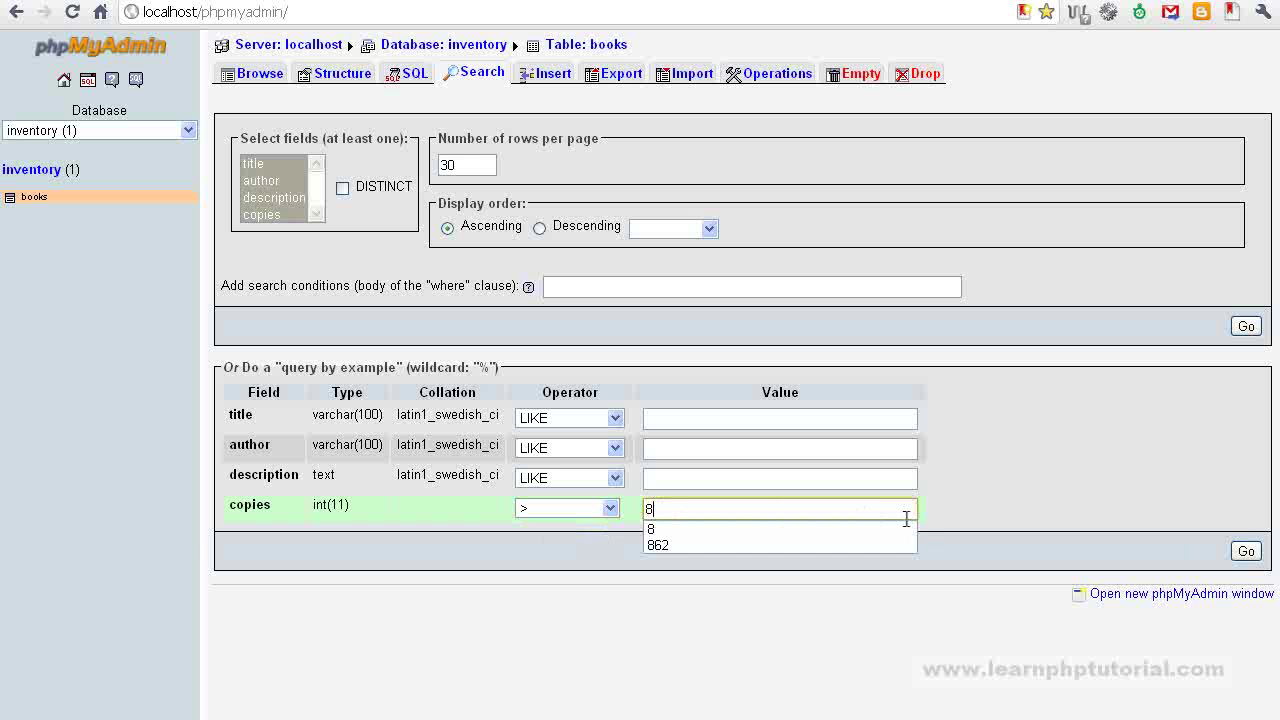
pyautogui.click(1246, 553)
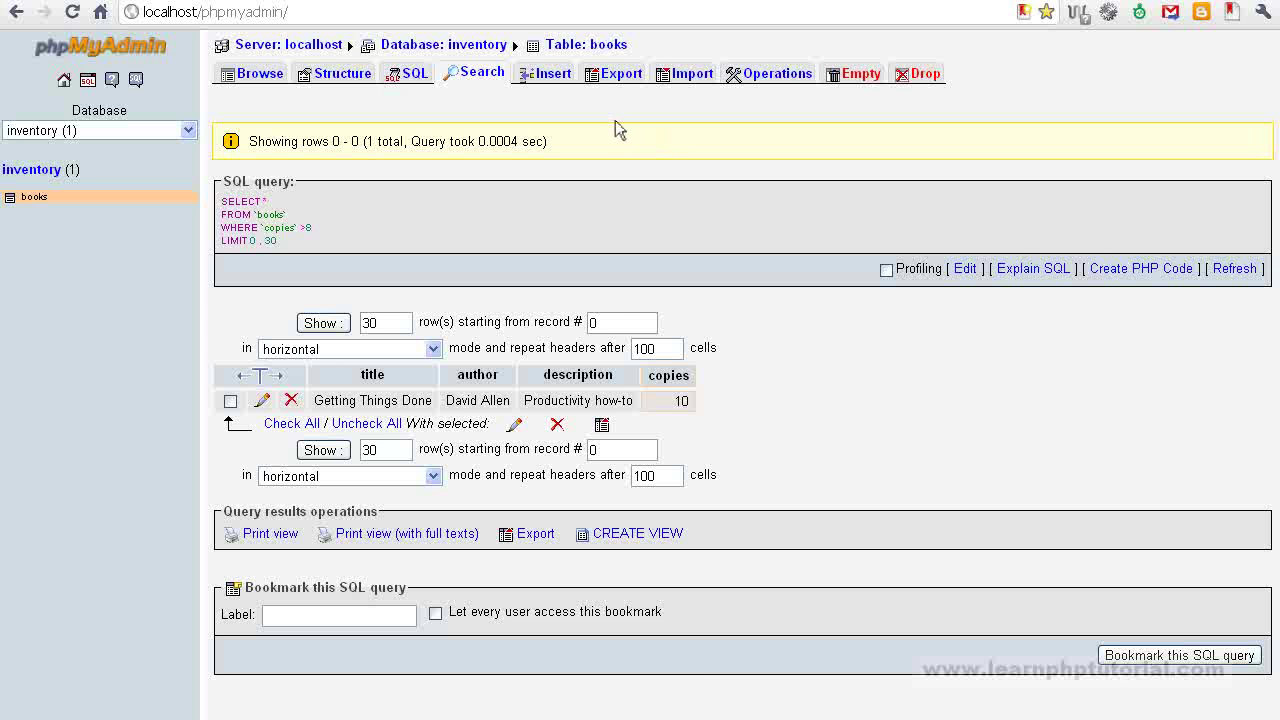
# Export the books table as a Microsoft Excel 2000 file, with field names in the first row
pyautogui.click(616, 78)
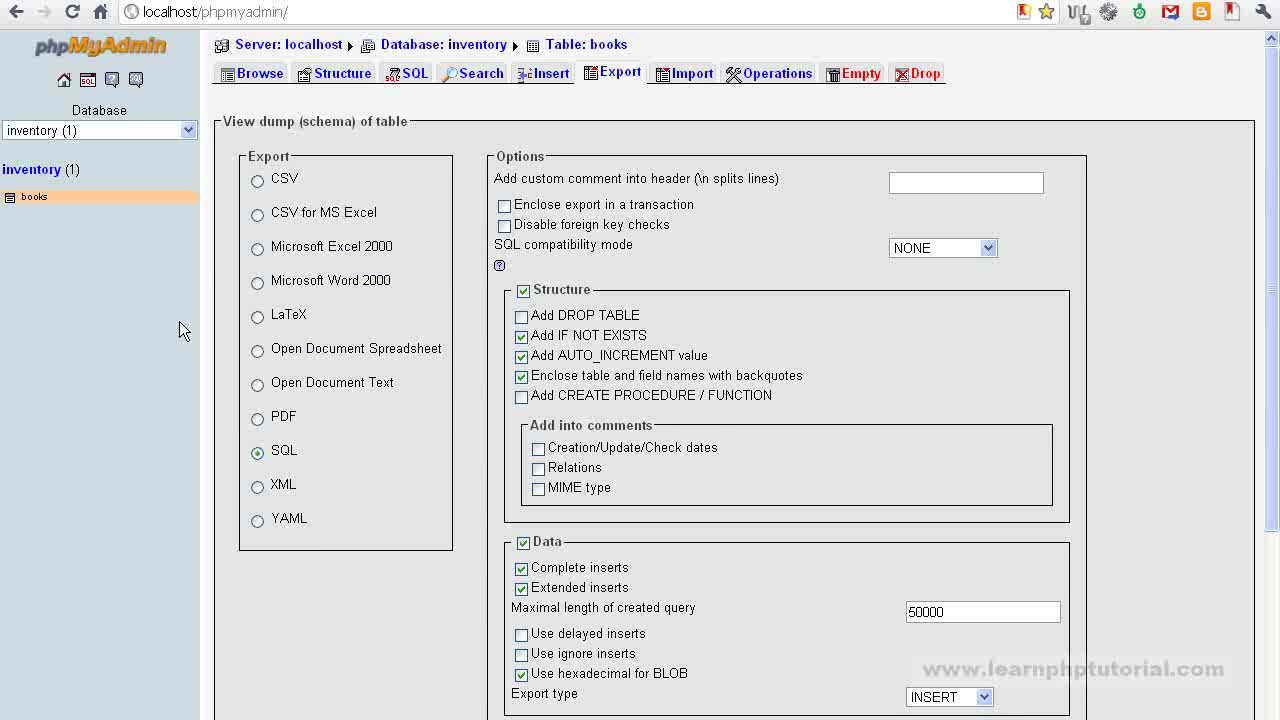
pyautogui.click(257, 250)
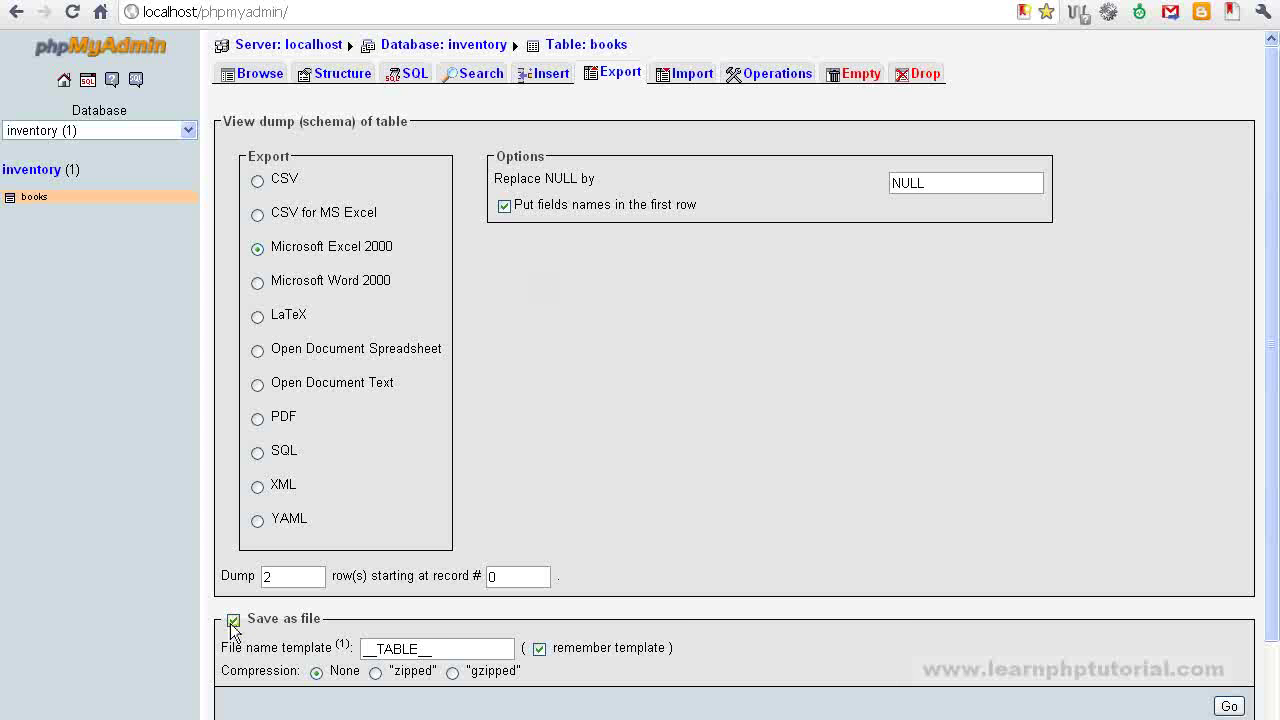
pyautogui.click(1228, 706)
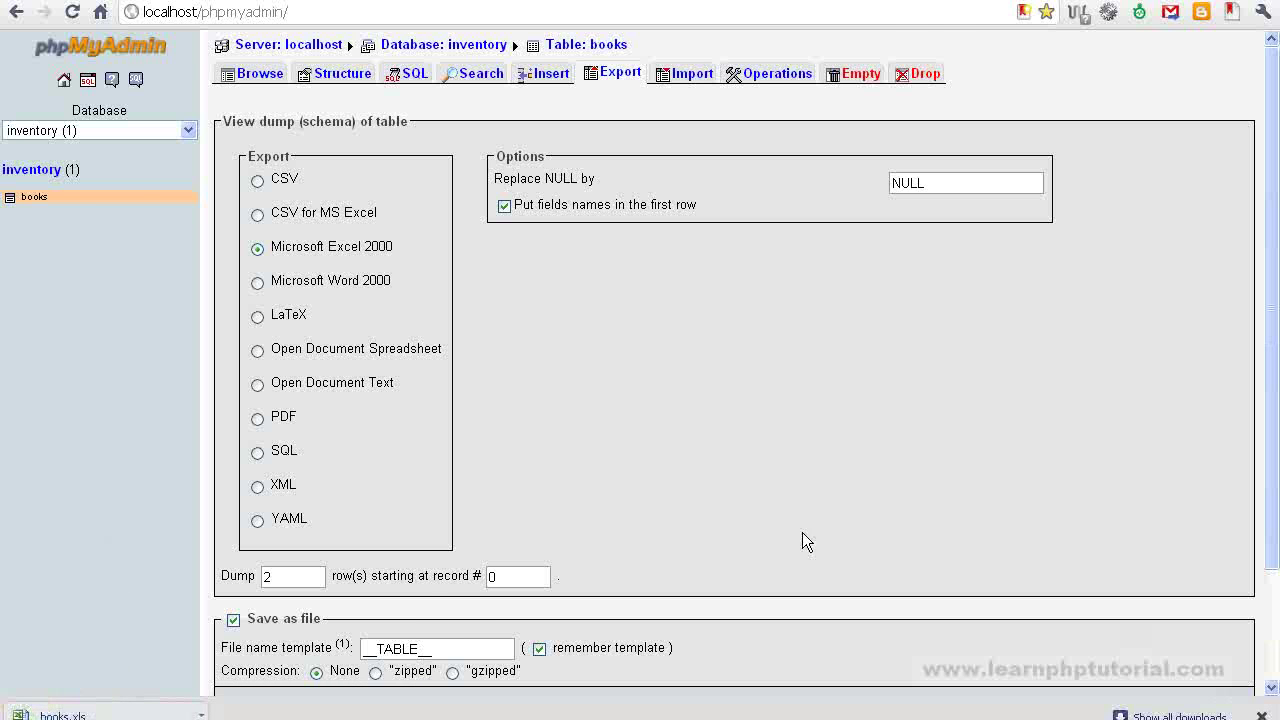
# Open the exported books.xls in Excel and check its title column against the table's records
pyautogui.click(78, 715)
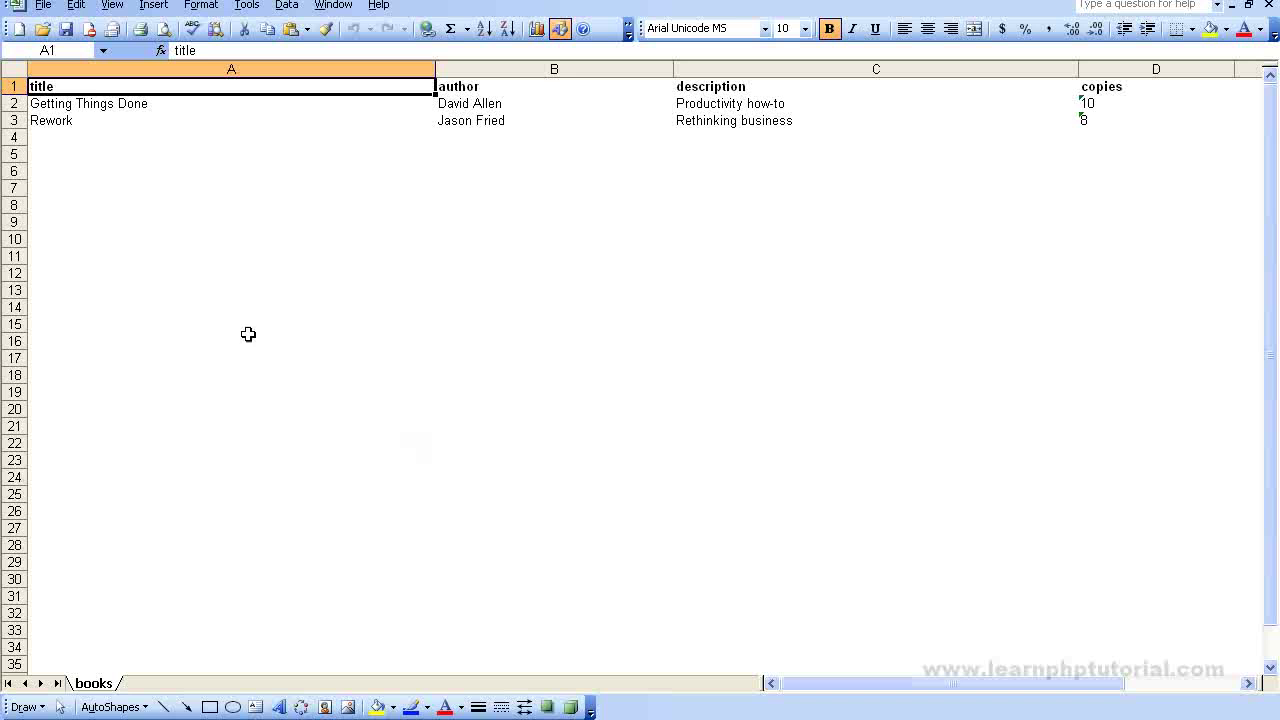
pyautogui.click(85, 104)
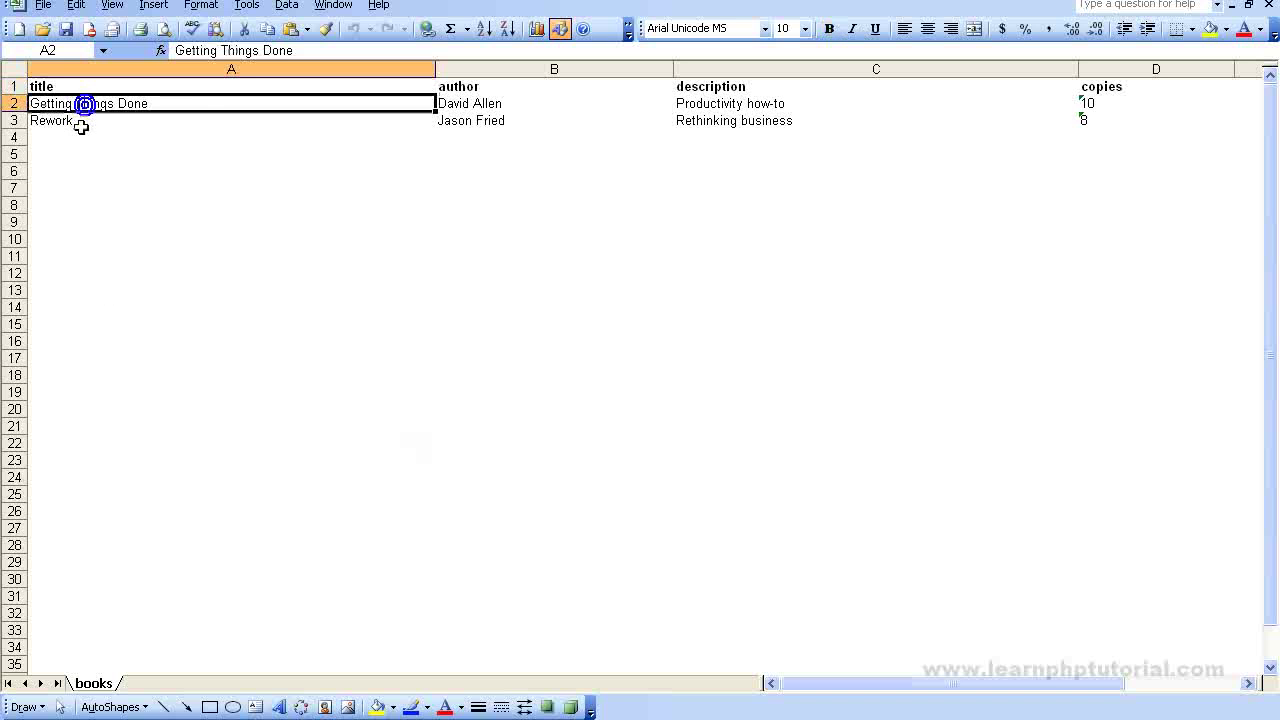
pyautogui.click(81, 123)
pyautogui.click(77, 88)
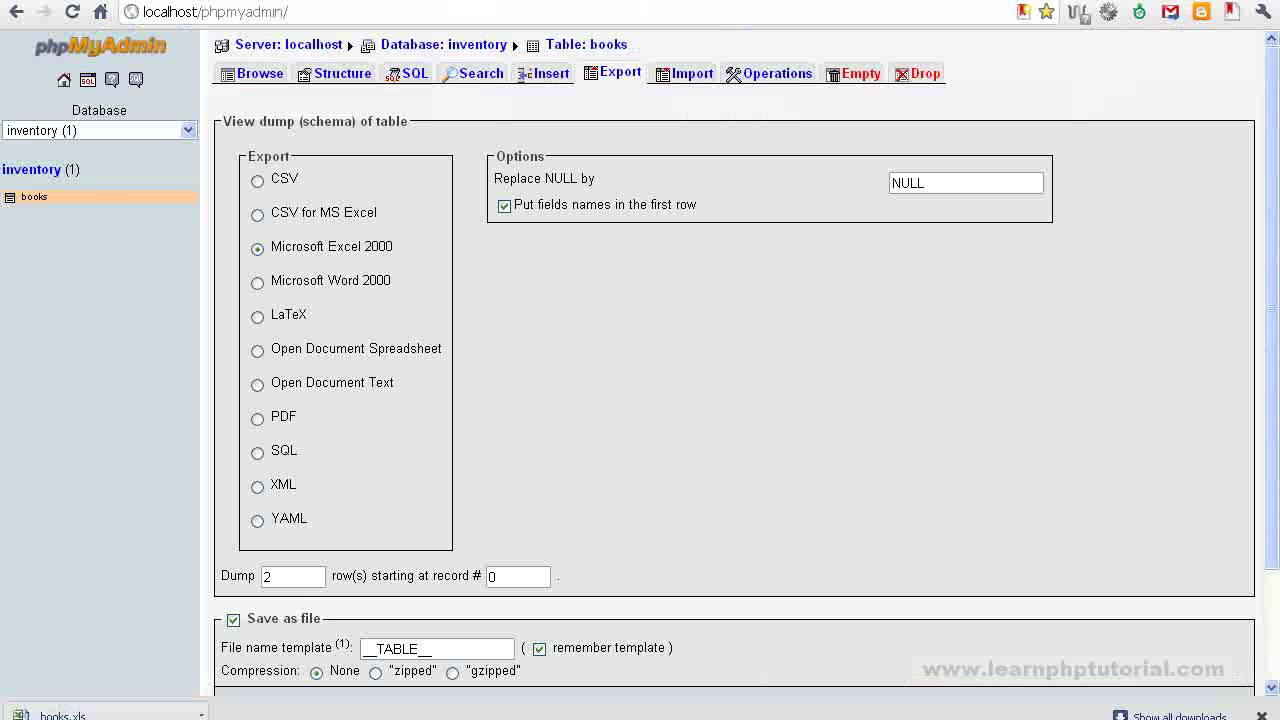
pyautogui.click(255, 73)
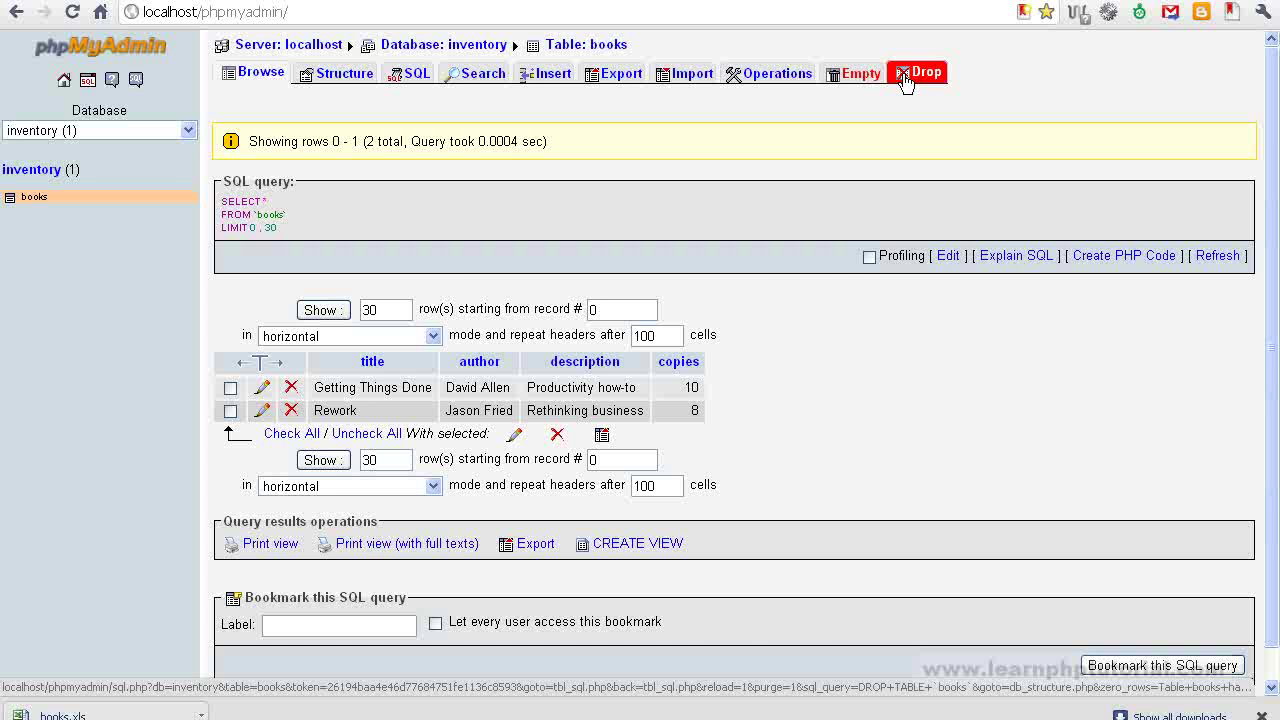
pyautogui.click(860, 76)
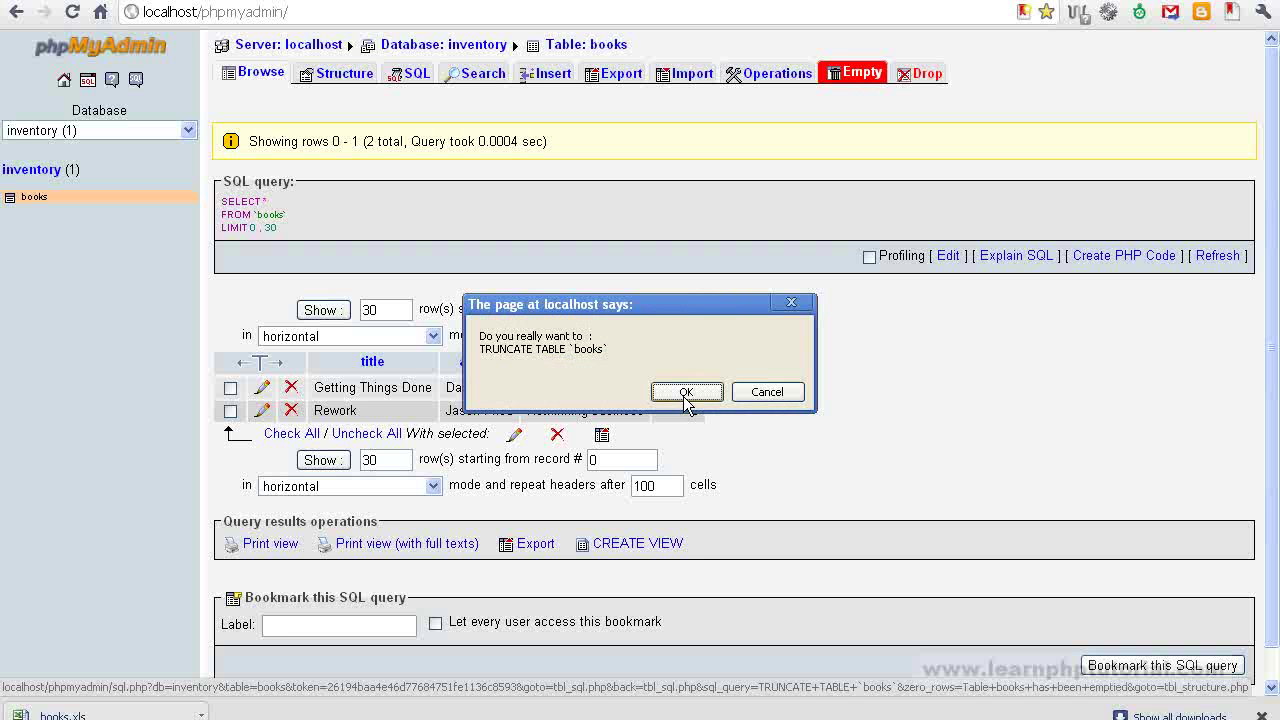
pyautogui.click(766, 393)
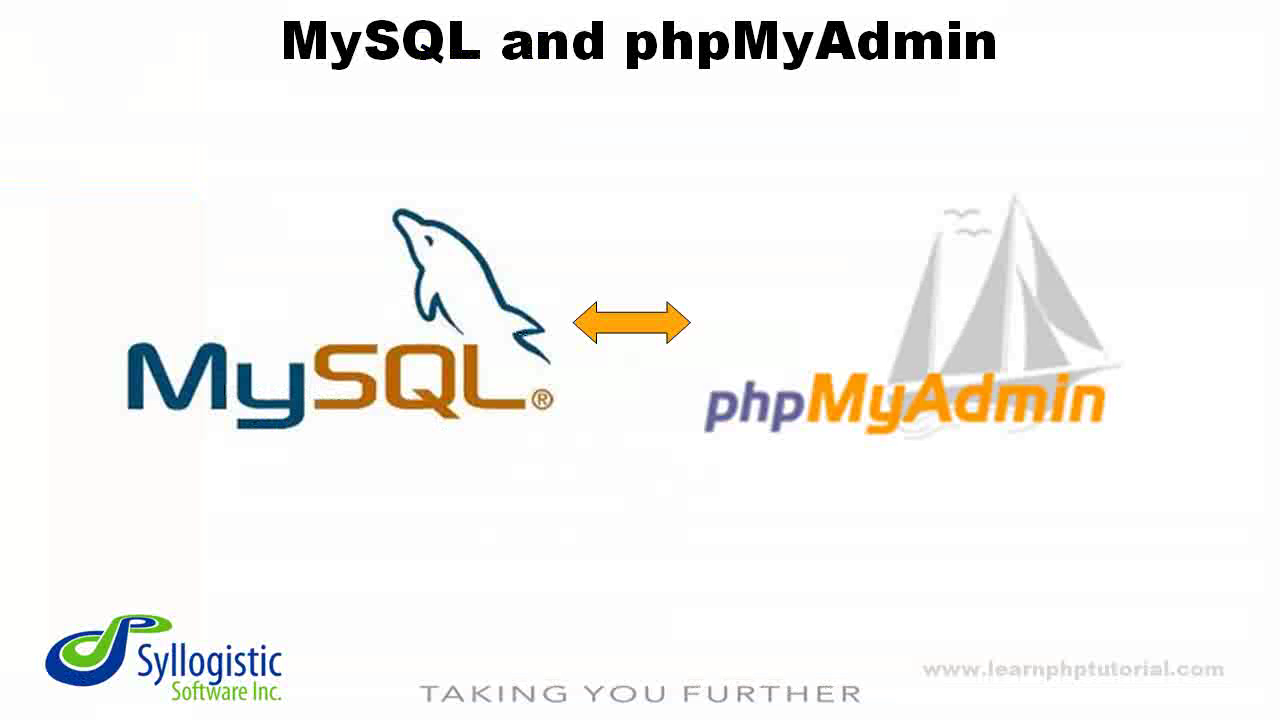